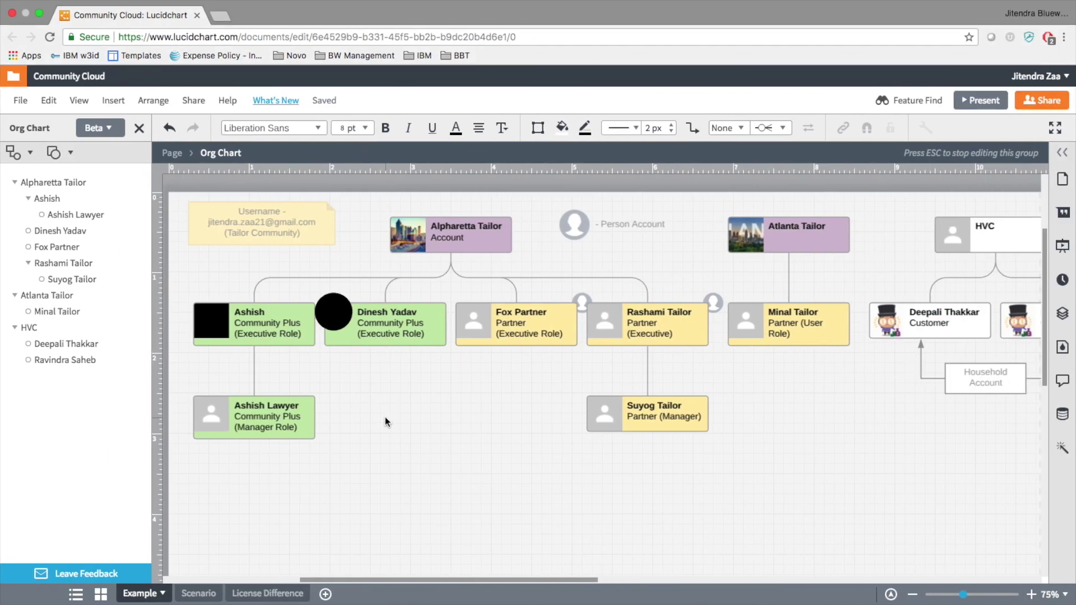
{"action": "left_click", "coordinate": [481, 232]}
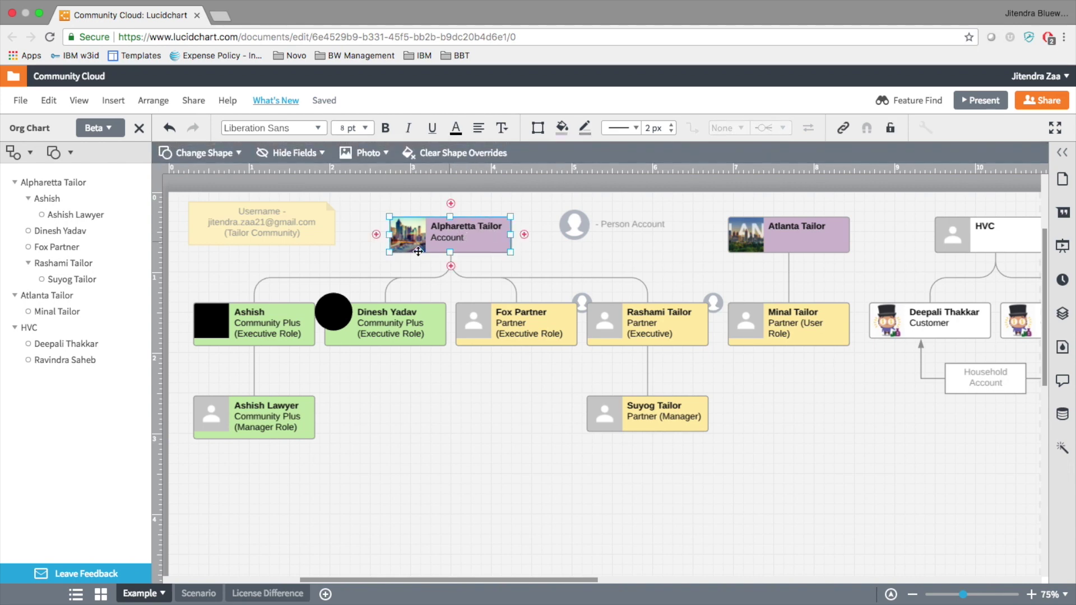
{"action": "left_click", "coordinate": [489, 406]}
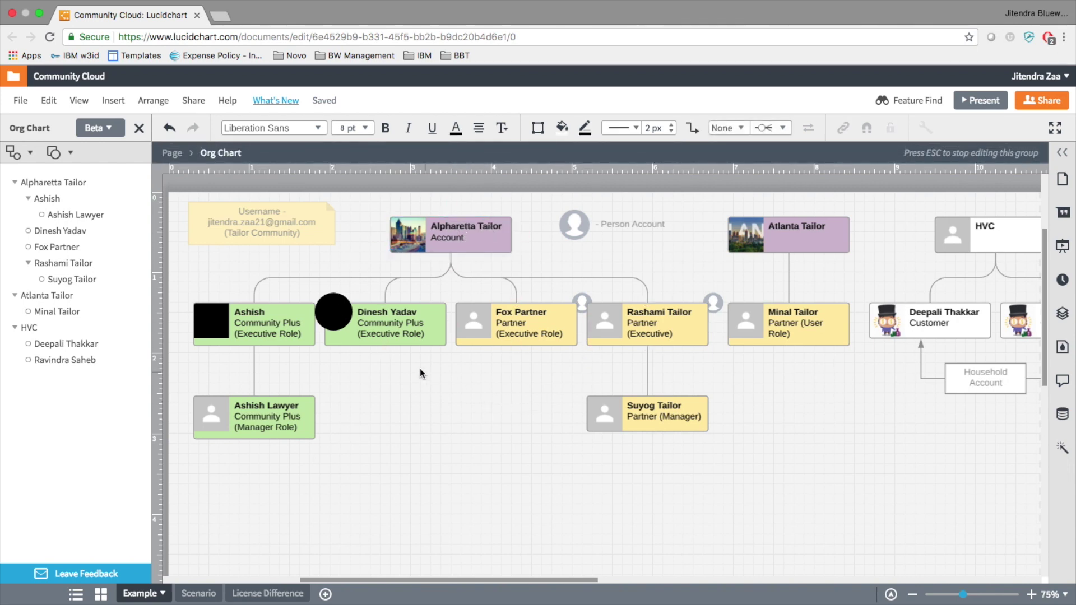
{"action": "left_click", "coordinate": [392, 322]}
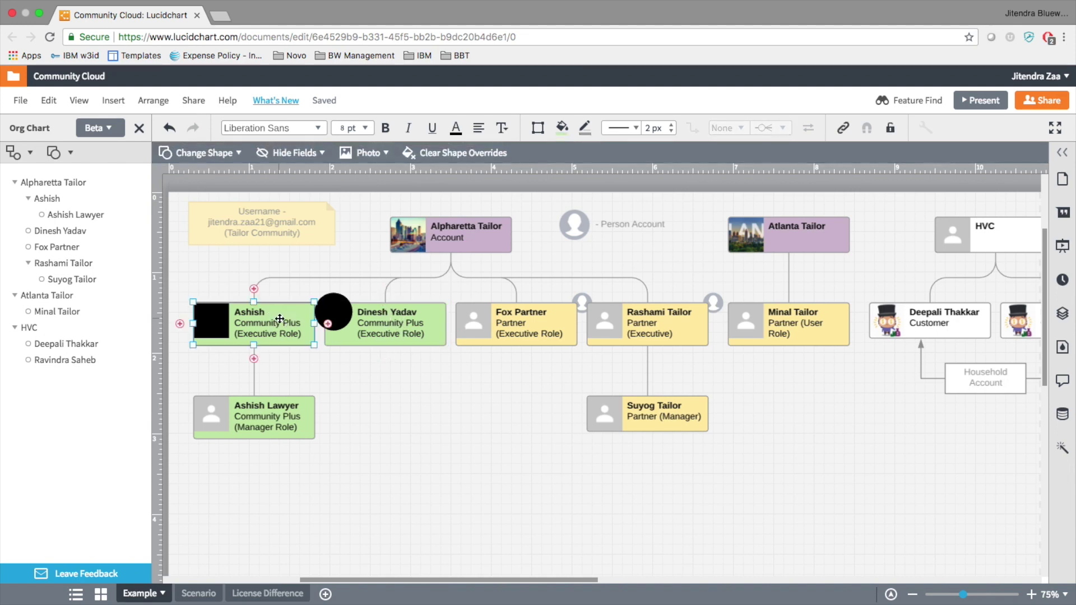
{"action": "left_click", "coordinate": [511, 335]}
{"action": "left_click", "coordinate": [635, 336]}
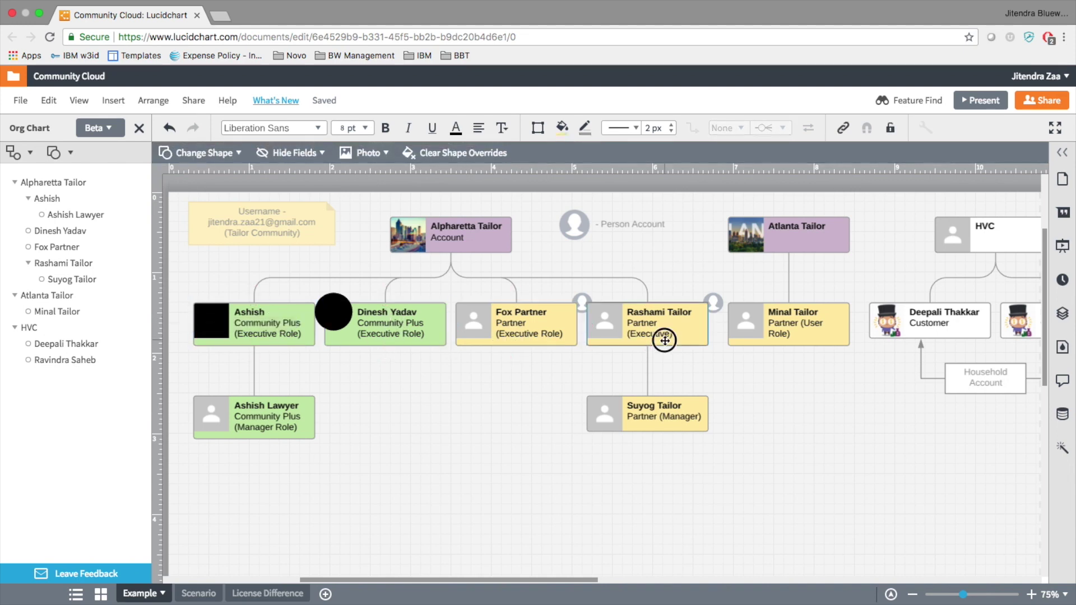
{"action": "left_click", "coordinate": [515, 424]}
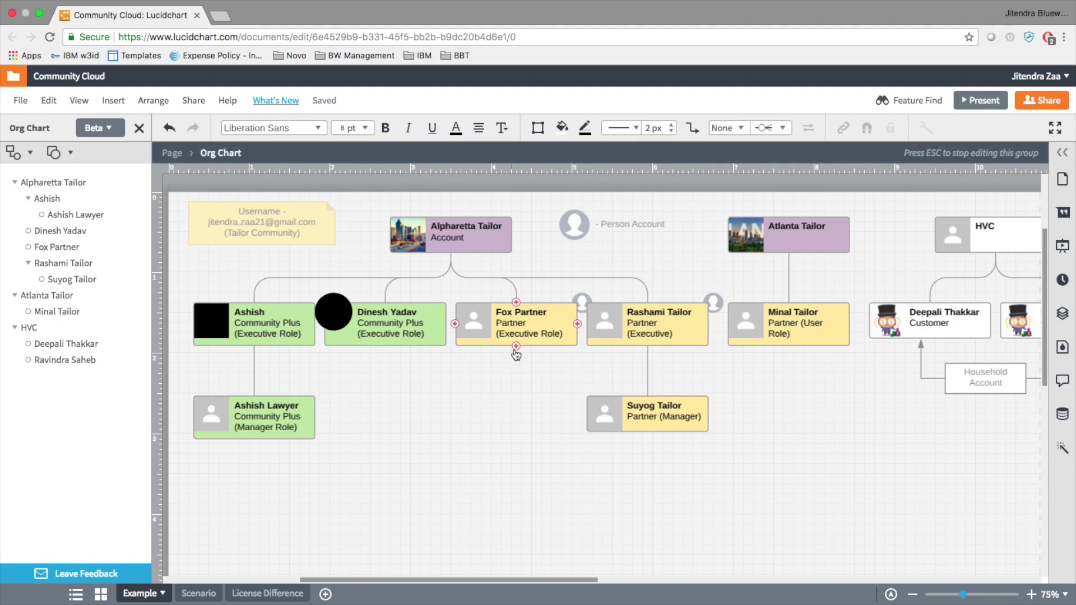
Step: Highlight Fox Partner on the org chart, then log in to the community as Fox Partner
{"action": "left_click", "coordinate": [529, 327]}
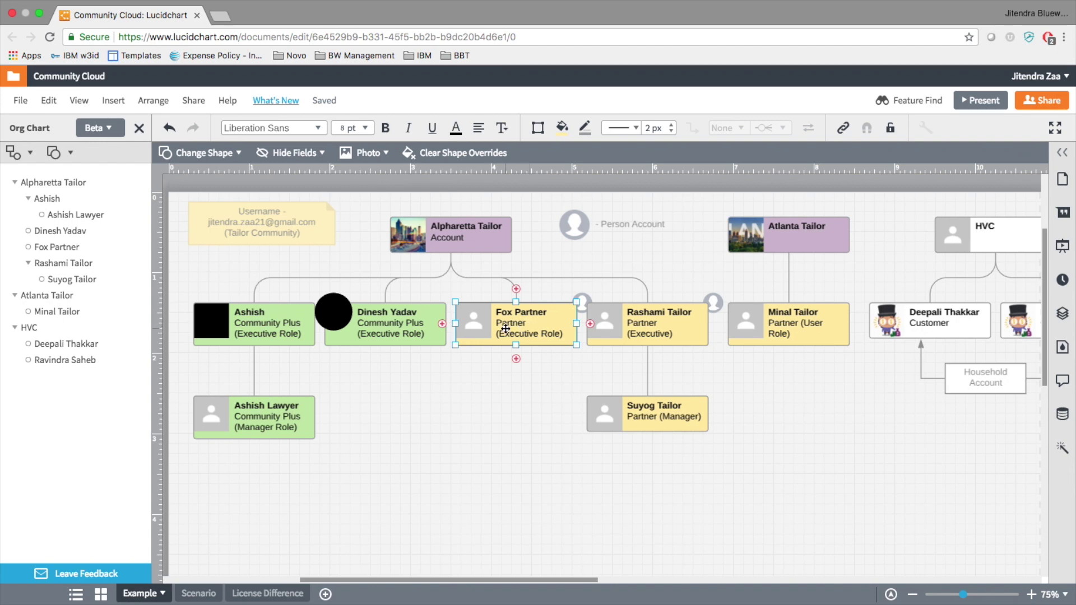
{"action": "left_click", "coordinate": [641, 327]}
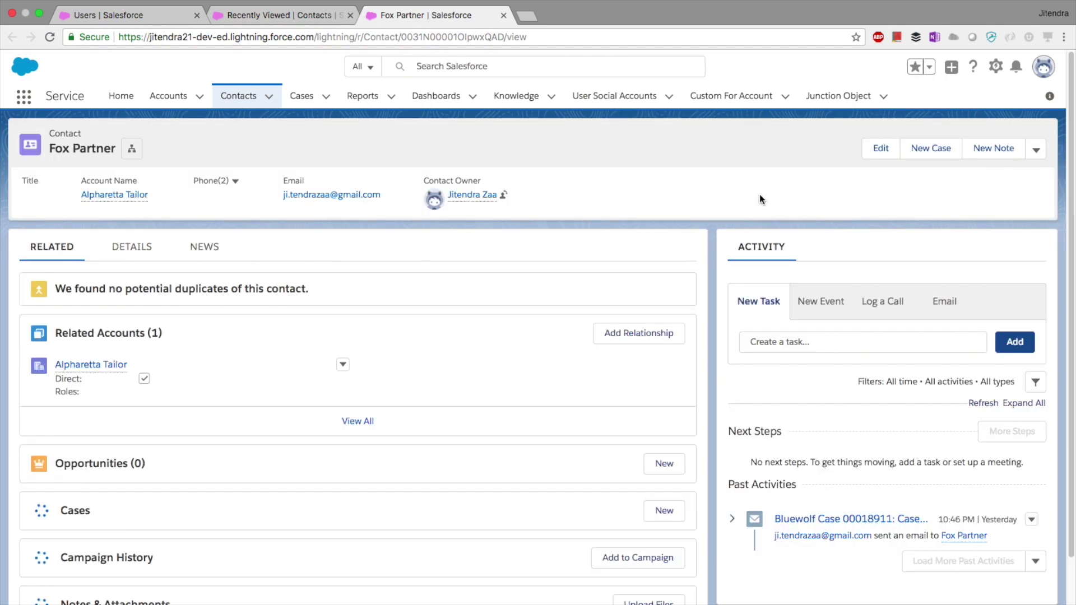
{"action": "left_click", "coordinate": [1037, 152]}
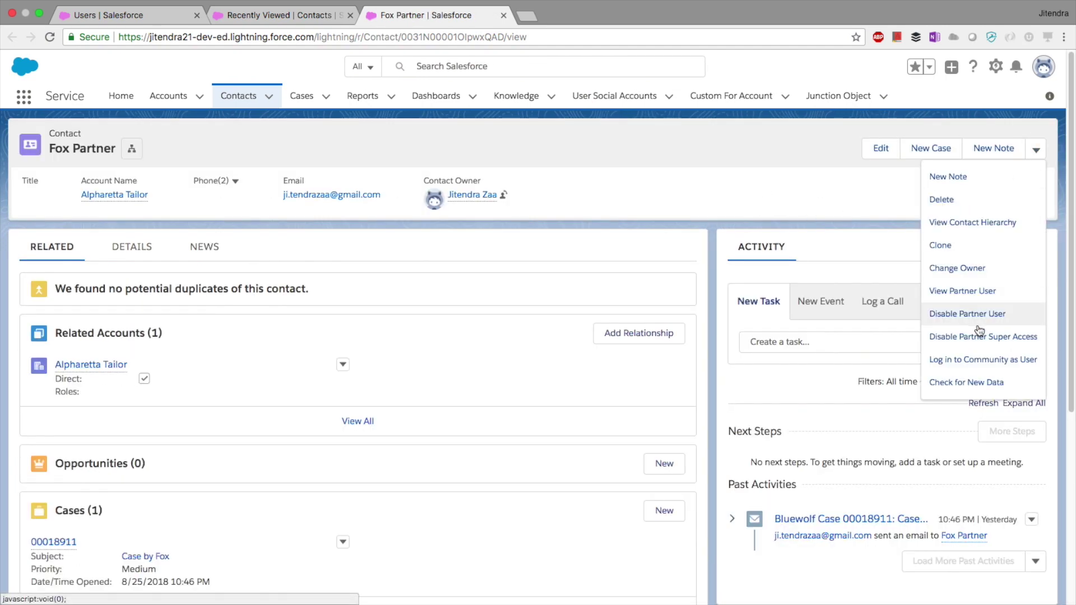
{"action": "left_click", "coordinate": [966, 355]}
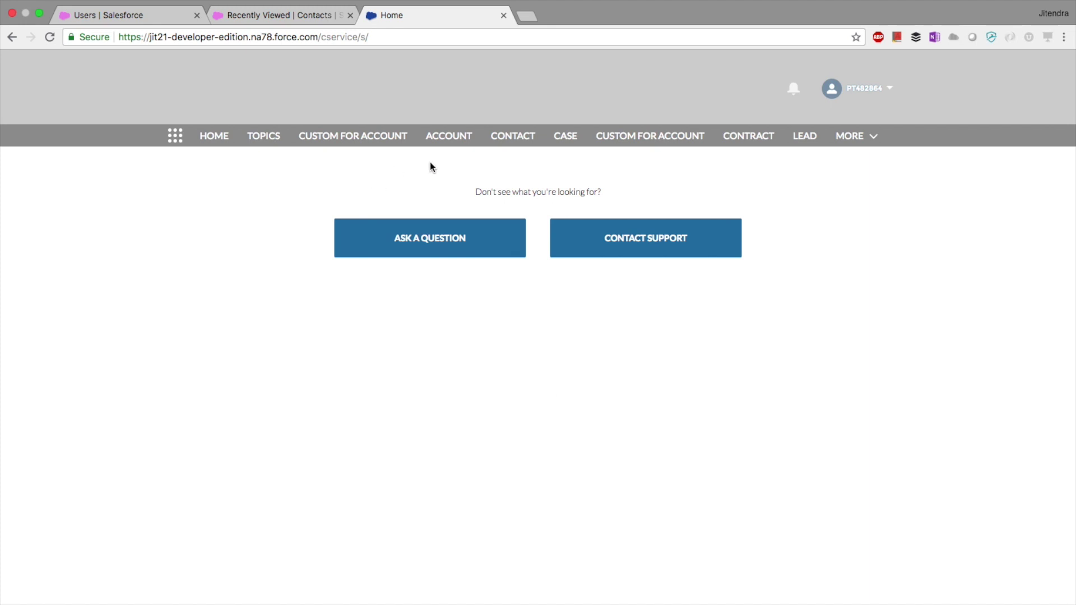
Step: Switch the community contacts list to All Contacts and revisit the org chart group
{"action": "left_click", "coordinate": [512, 136]}
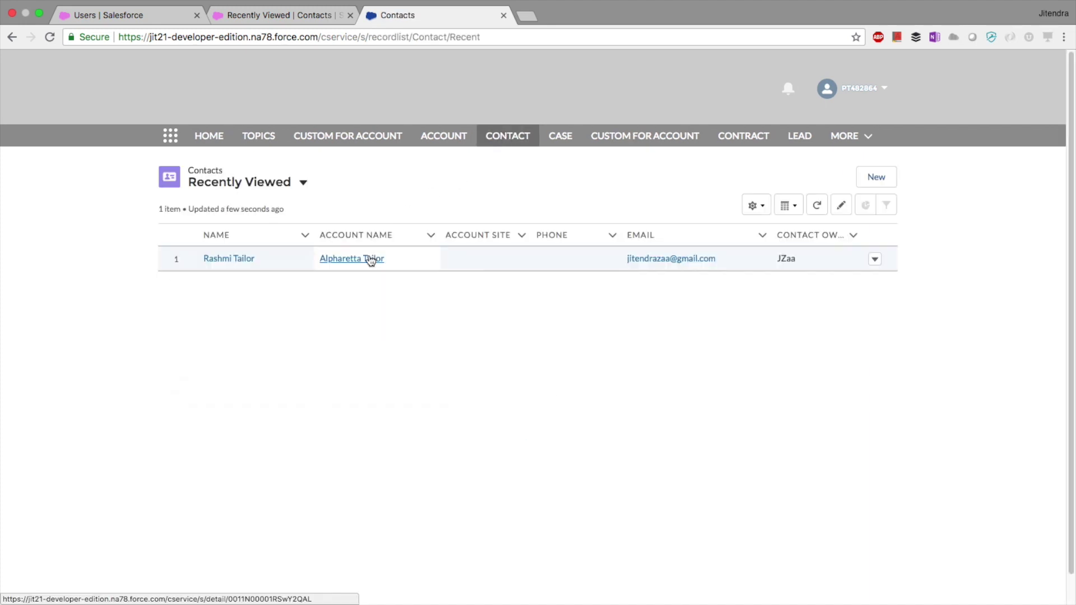
{"action": "left_click", "coordinate": [291, 188]}
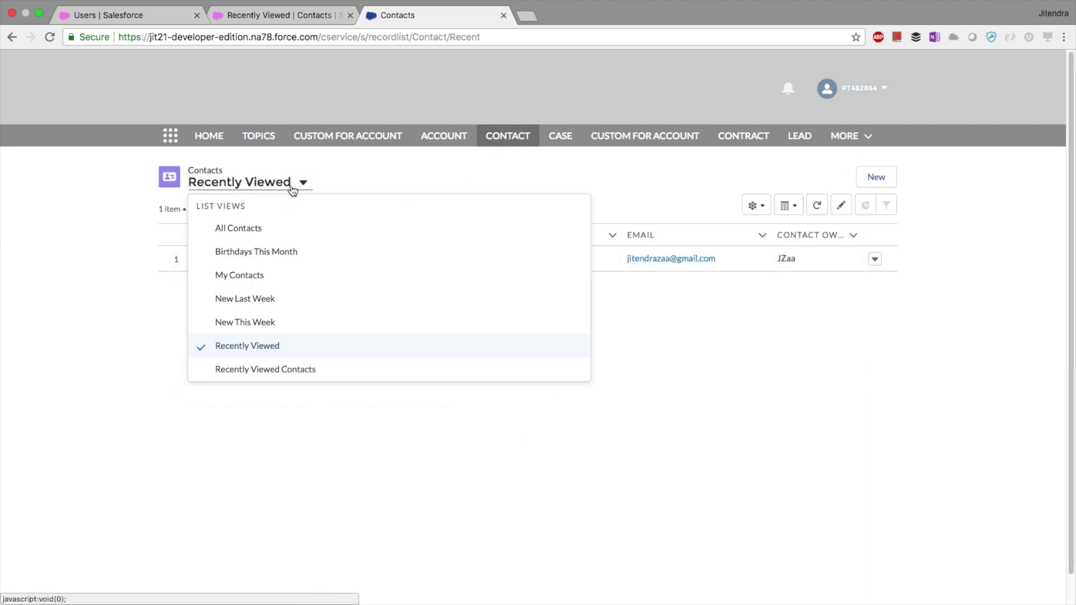
{"action": "left_click", "coordinate": [257, 228]}
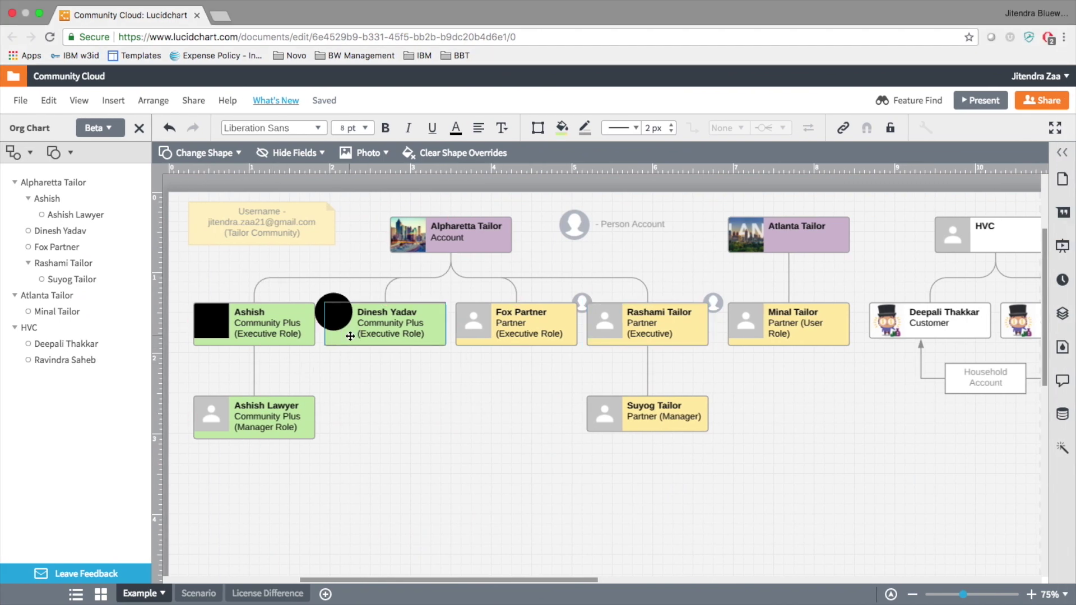
{"action": "left_click", "coordinate": [285, 336]}
{"action": "double_click", "coordinate": [414, 415]}
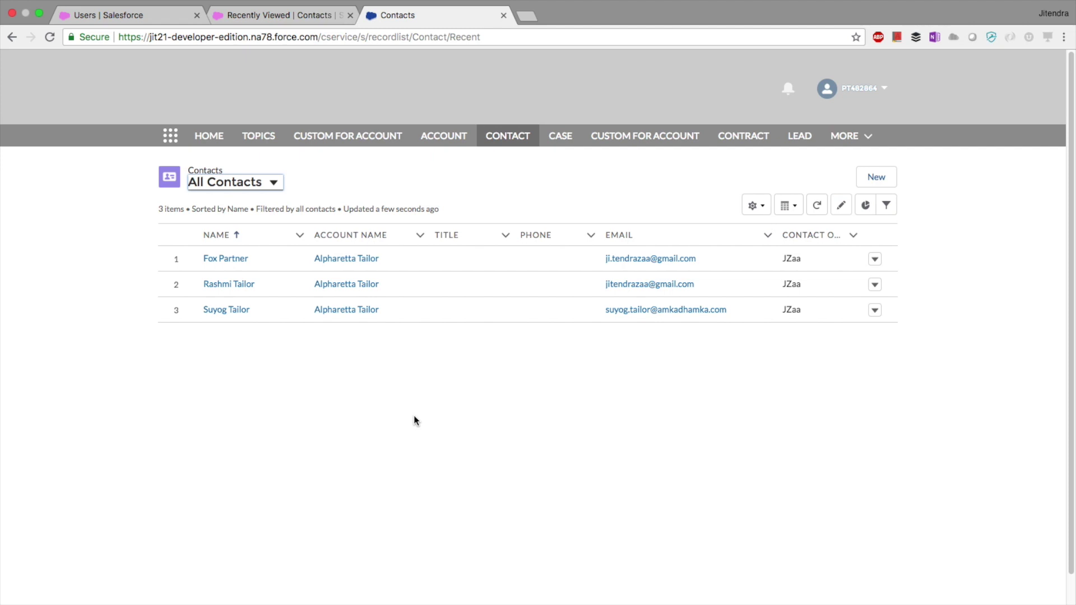
{"action": "left_click", "coordinate": [257, 352]}
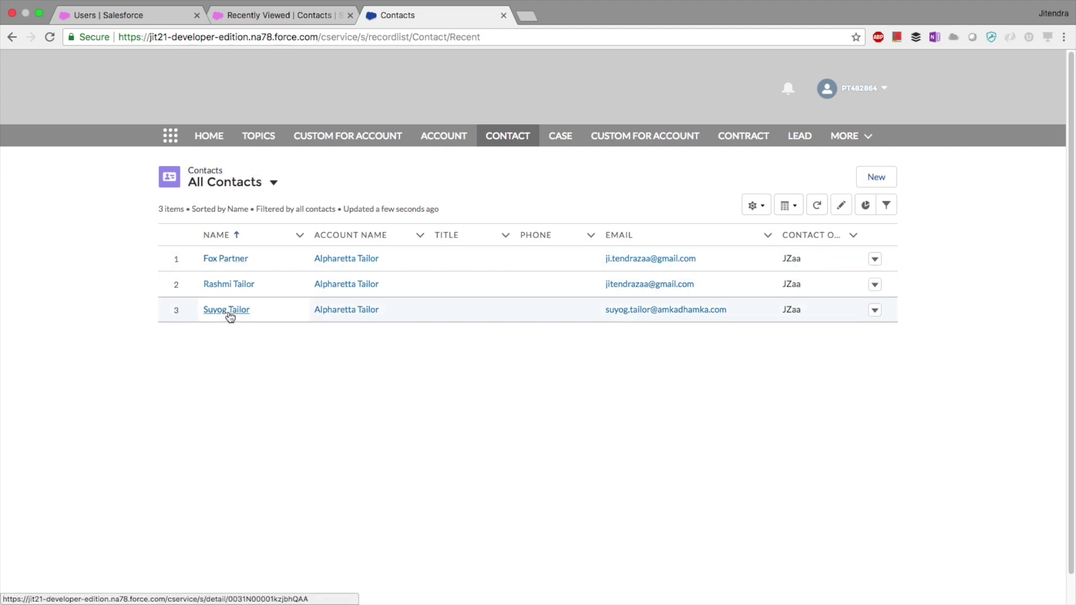
Step: View Suyog Tailor's contact record, noting only note and clone actions are offered
{"action": "left_click", "coordinate": [228, 310]}
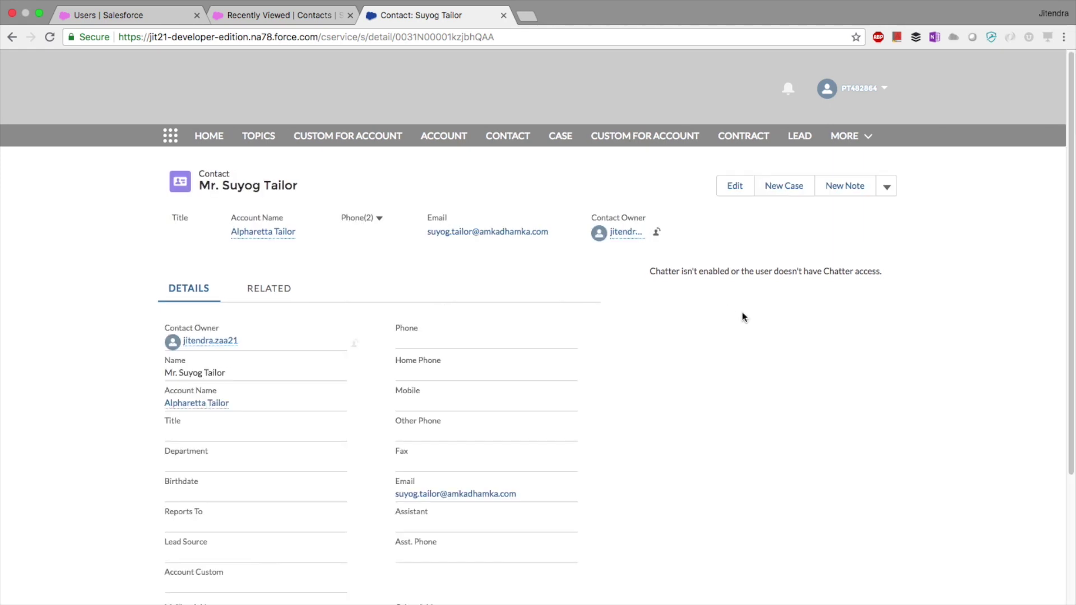
{"action": "left_click", "coordinate": [887, 188]}
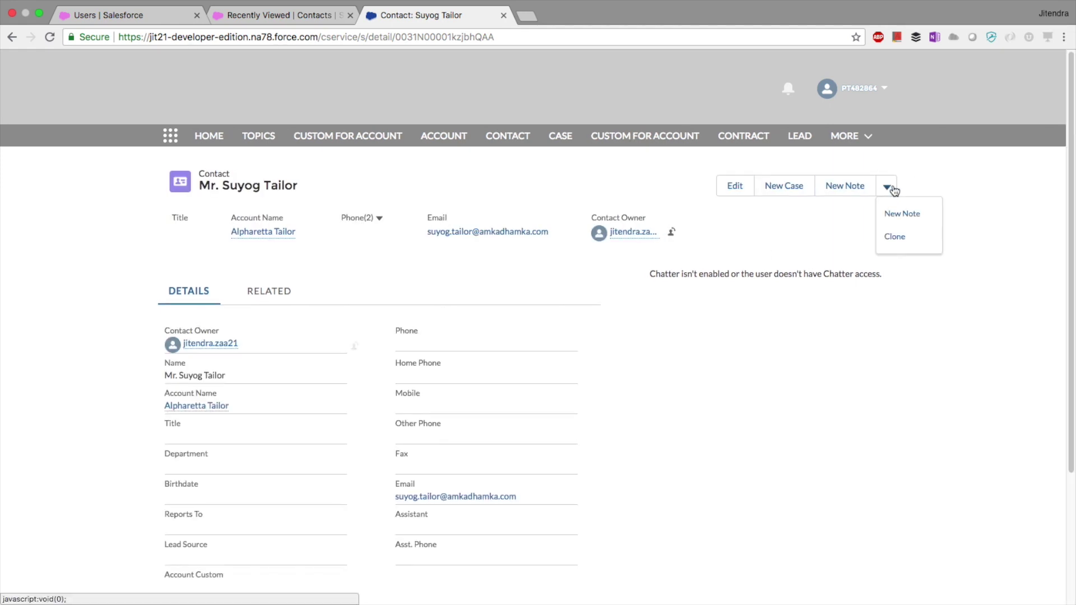
{"action": "left_click", "coordinate": [830, 237]}
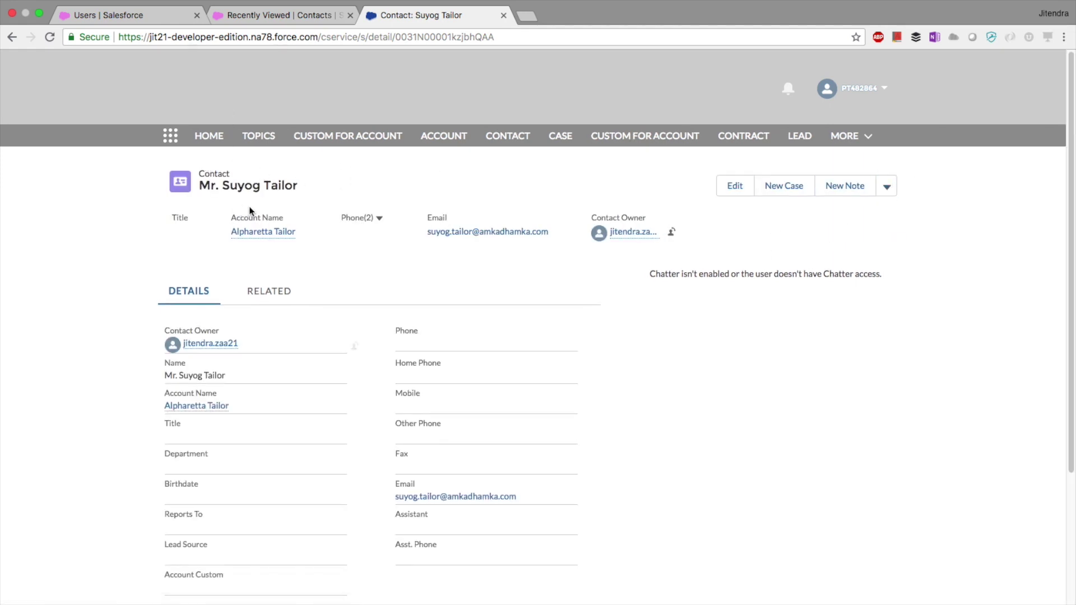
{"action": "left_click_drag", "start_coordinate": [294, 190], "coordinate": [183, 173]}
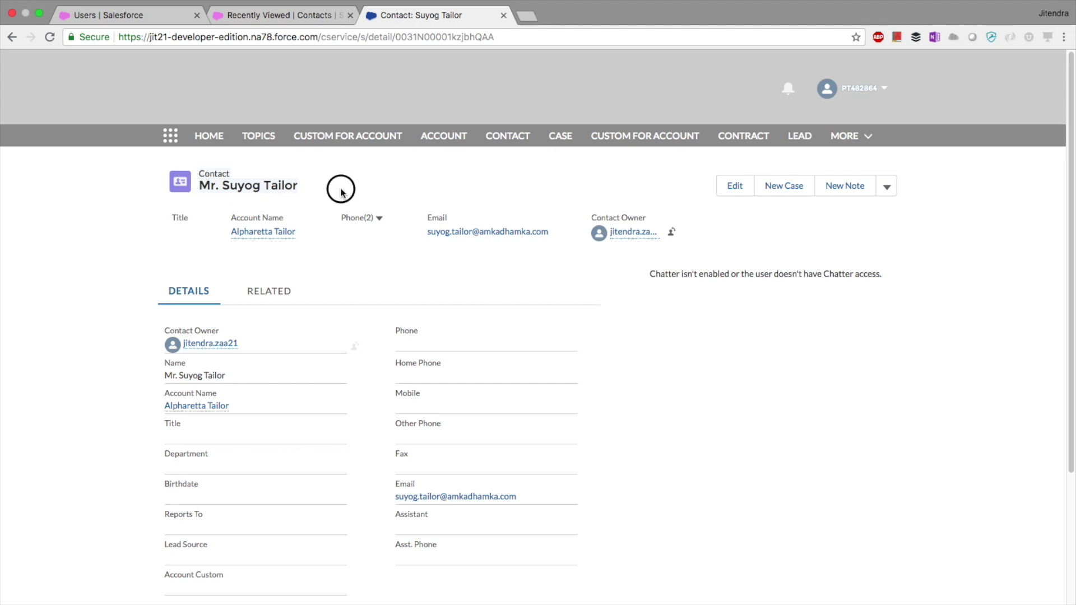
{"action": "left_click_drag", "start_coordinate": [342, 192], "coordinate": [191, 169]}
{"action": "left_click_drag", "start_coordinate": [300, 188], "coordinate": [206, 163]}
{"action": "left_click", "coordinate": [437, 79]}
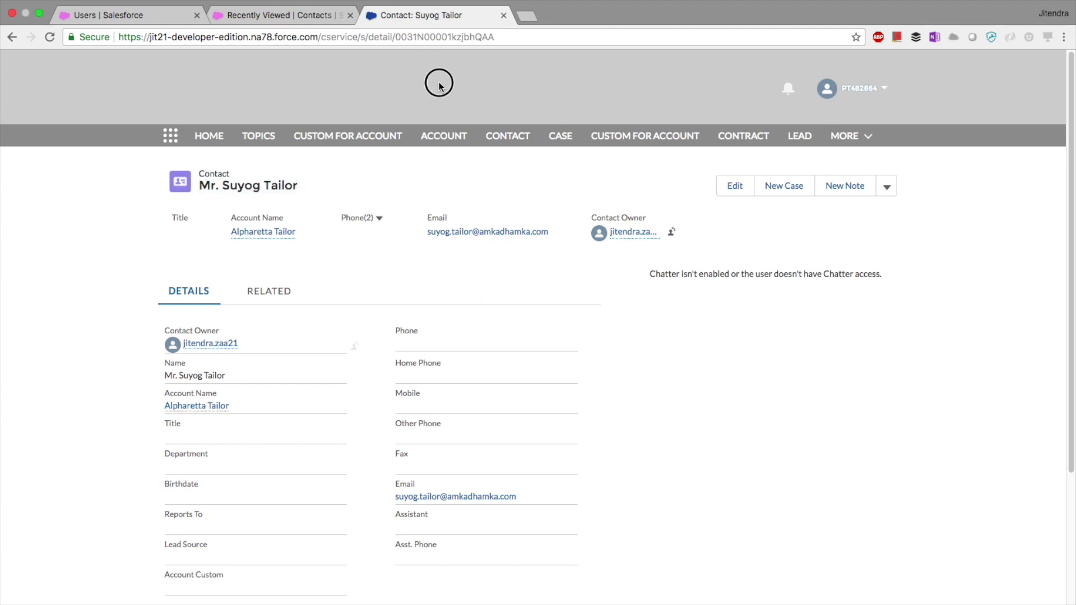
Step: Search Setup for 'profile' and open the Partner Community User - Custom profile
{"action": "left_click", "coordinate": [506, 20]}
{"action": "left_click", "coordinate": [139, 22]}
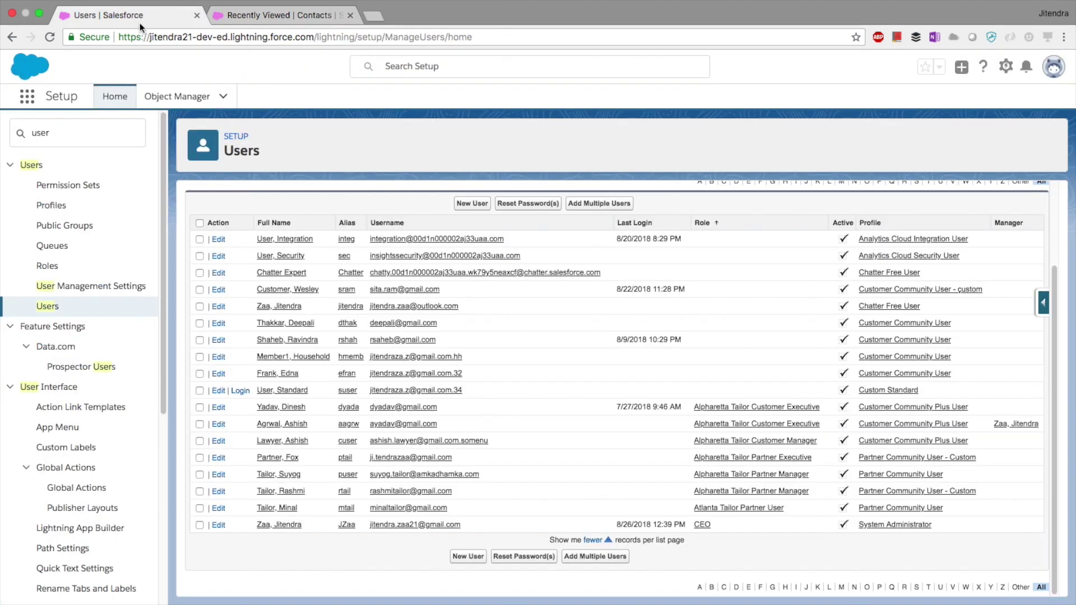
{"action": "double_click", "coordinate": [41, 133]}
{"action": "type", "text": "pr"}
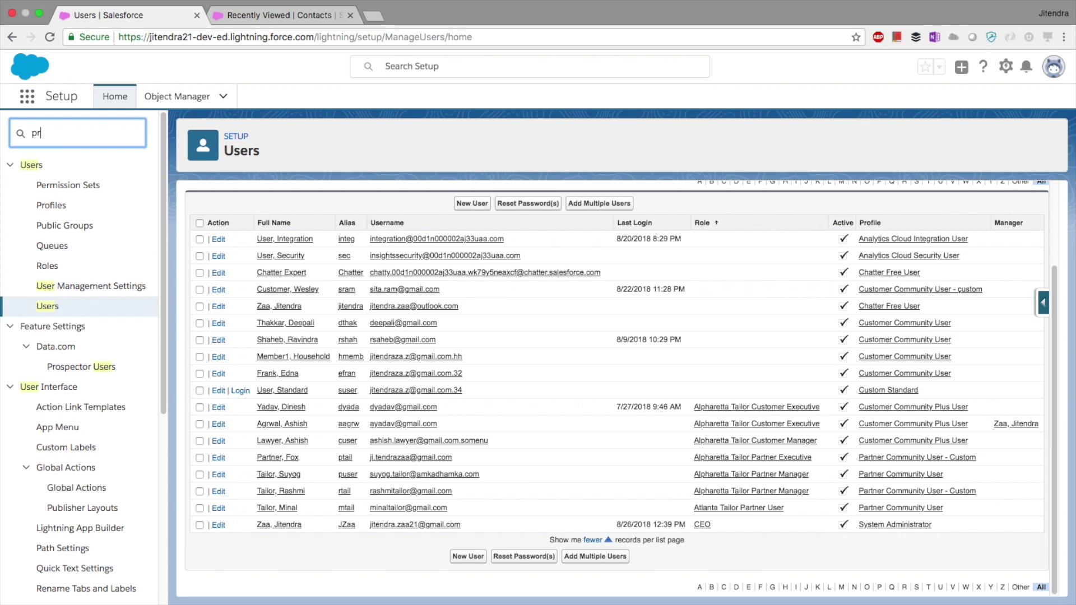
{"action": "type", "text": "ofile"}
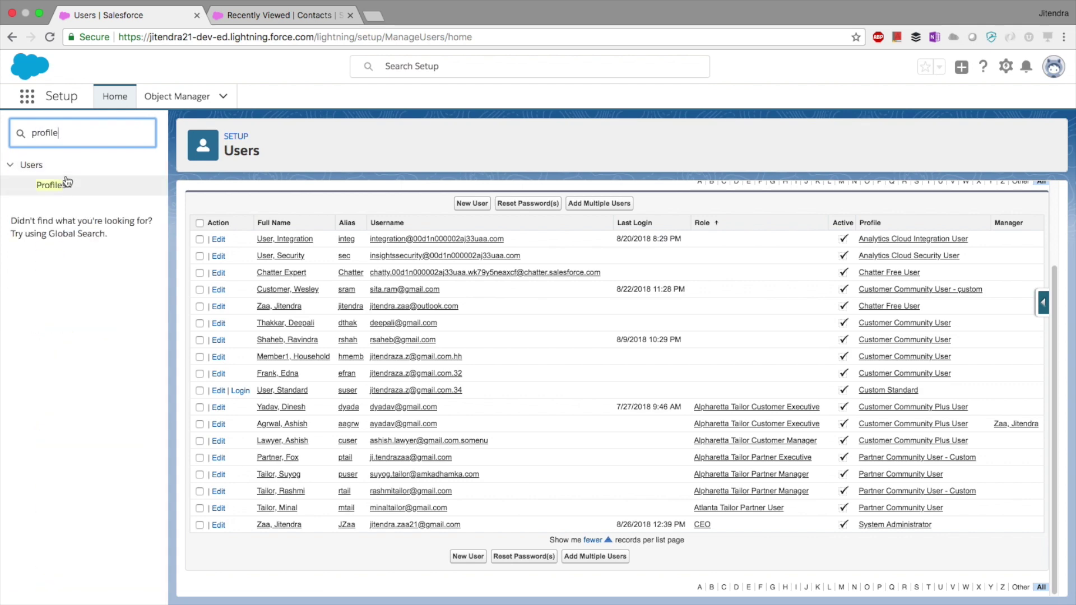
{"action": "left_click", "coordinate": [62, 188]}
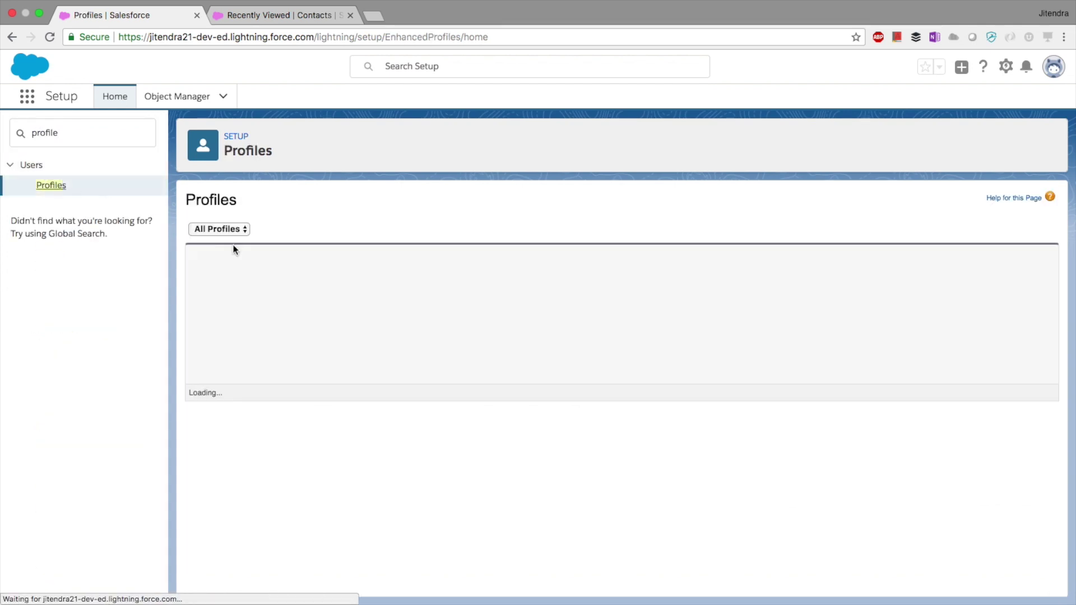
{"action": "scroll", "coordinate": [437, 328], "scroll_direction": "down", "scroll_amount": 5}
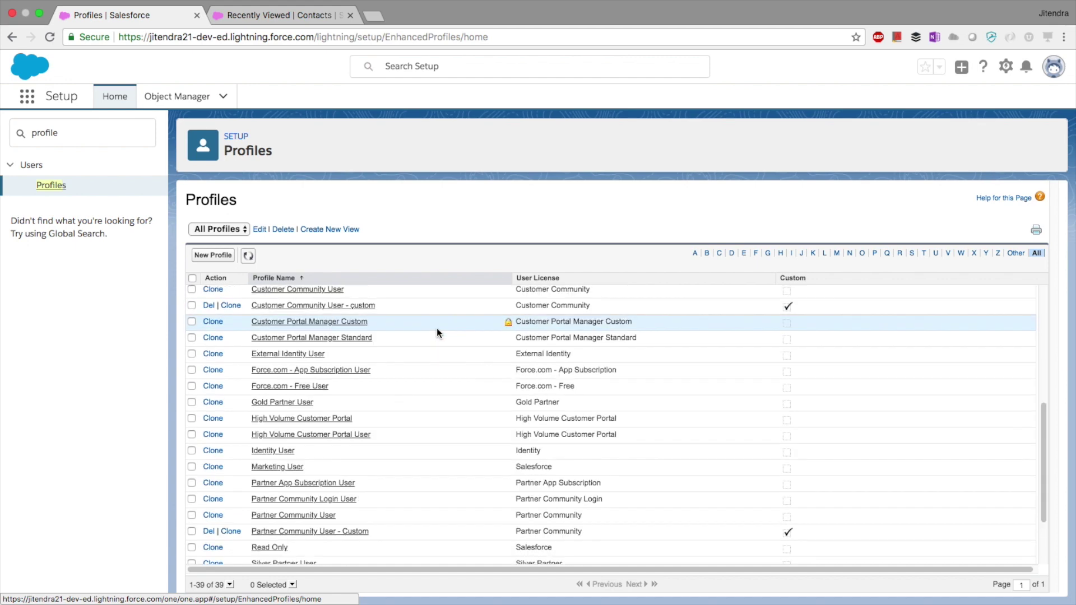
{"action": "scroll", "coordinate": [432, 325], "scroll_direction": "down", "scroll_amount": 3}
{"action": "scroll", "coordinate": [433, 334], "scroll_direction": "down", "scroll_amount": 1}
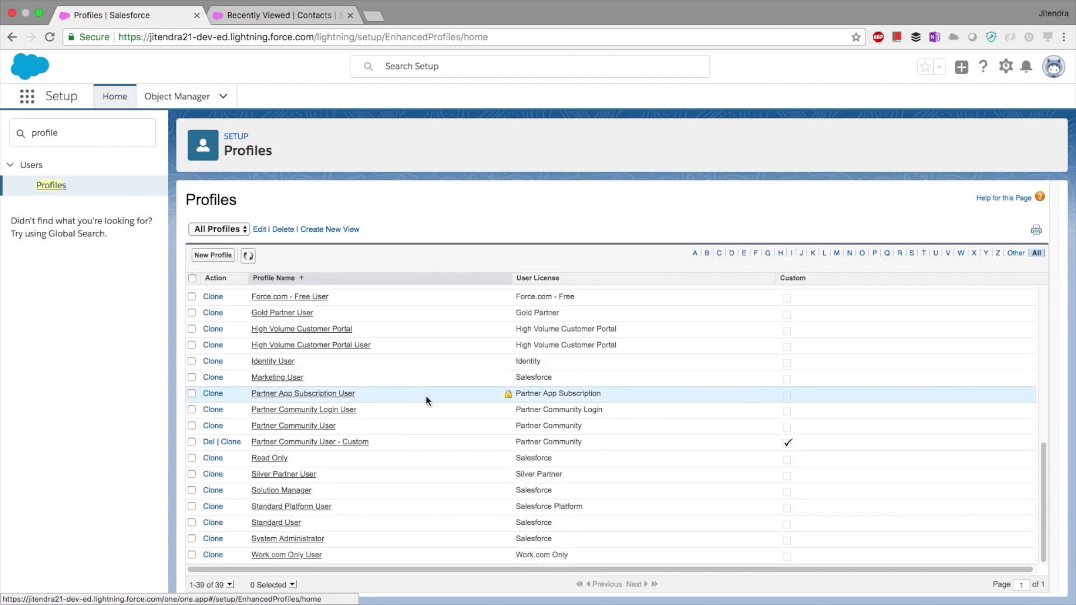
{"action": "left_click_drag", "start_coordinate": [370, 442], "coordinate": [253, 442]}
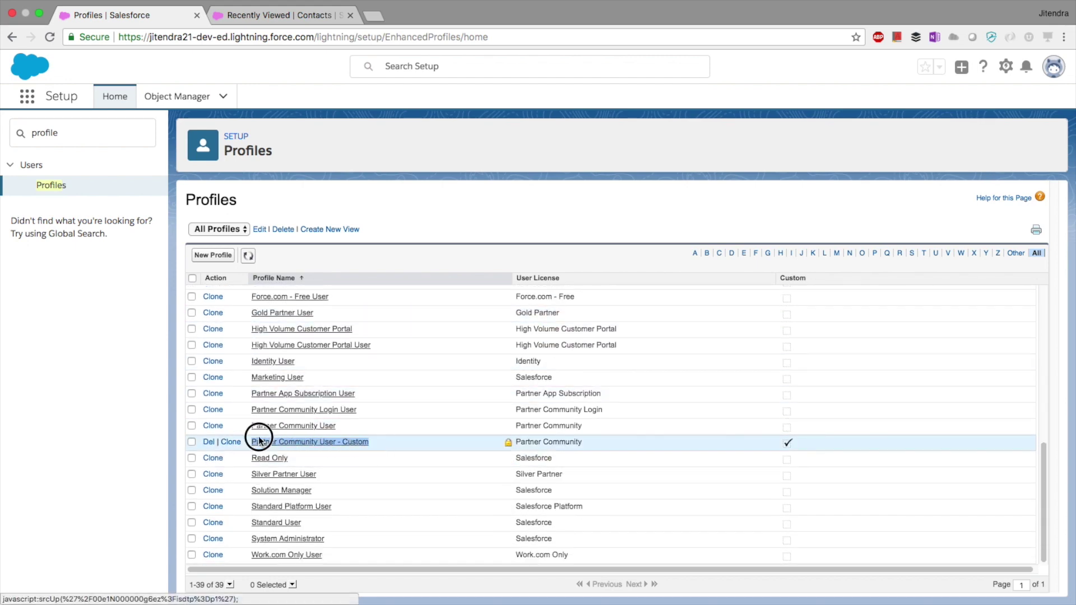
{"action": "left_click", "coordinate": [345, 442]}
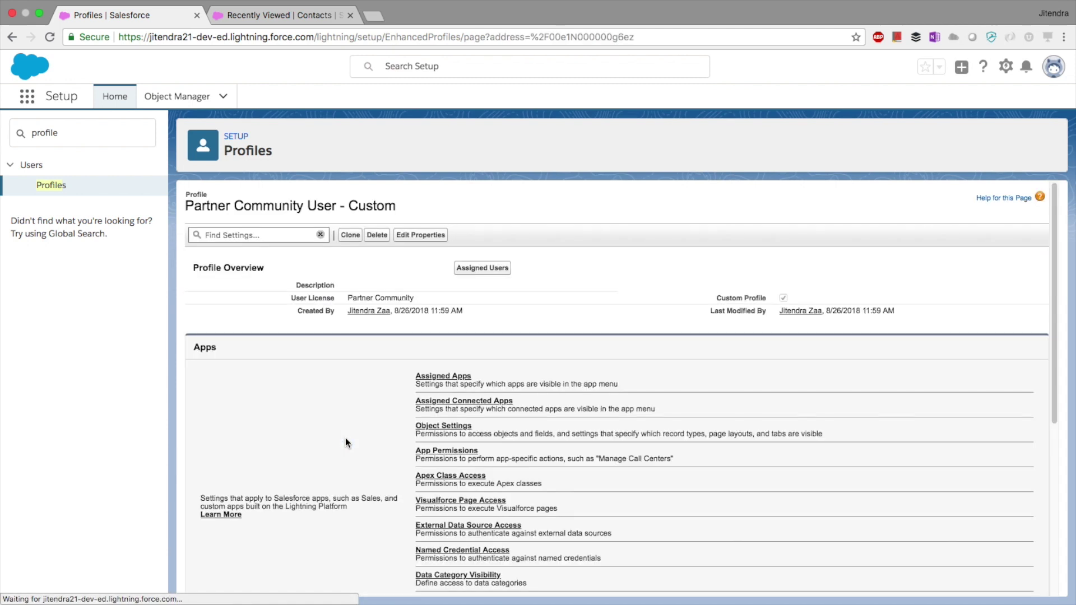
Step: Find 'delegat' in the profile's settings and confirm Delegated External User Administrator is enabled
{"action": "left_click", "coordinate": [231, 236]}
{"action": "type", "text": "delegat"}
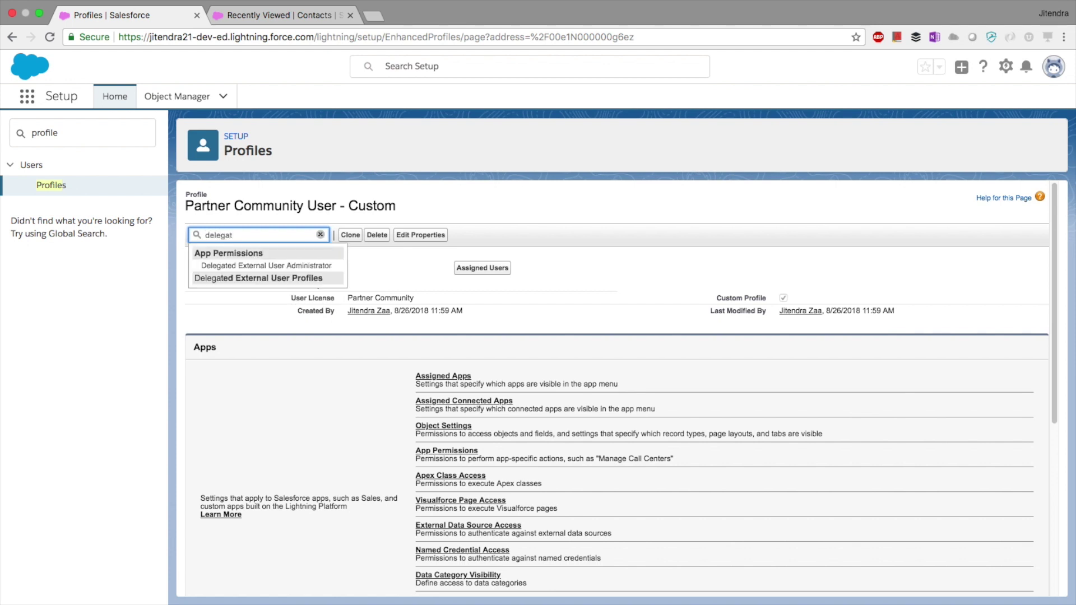
{"action": "left_click", "coordinate": [256, 267]}
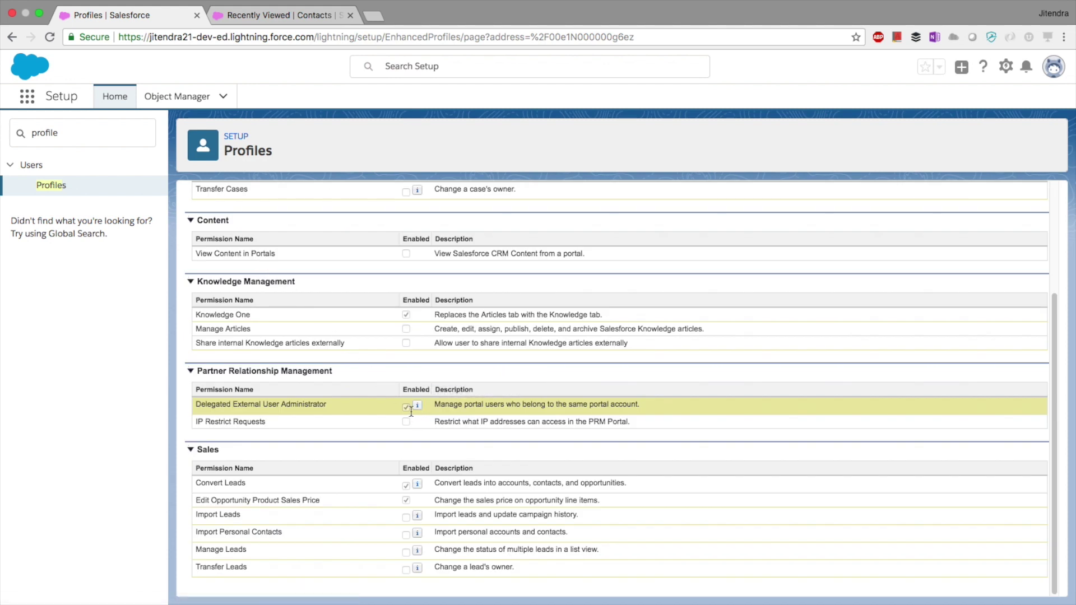
{"action": "scroll", "coordinate": [460, 416], "scroll_direction": "up", "scroll_amount": 3}
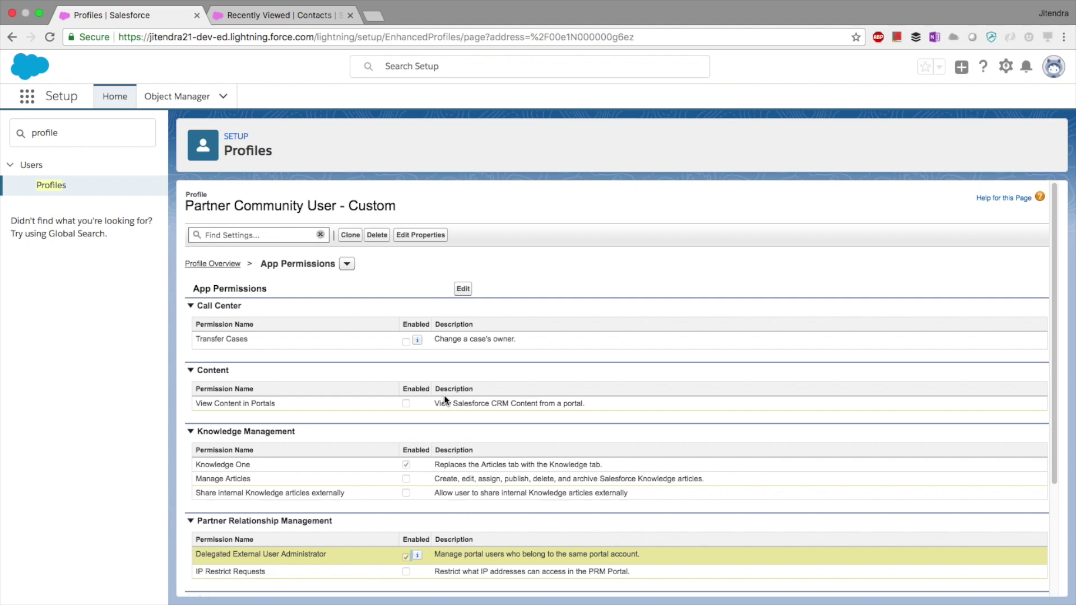
{"action": "scroll", "coordinate": [444, 395], "scroll_direction": "down", "scroll_amount": 5}
{"action": "scroll", "coordinate": [476, 379], "scroll_direction": "up", "scroll_amount": 5}
{"action": "scroll", "coordinate": [355, 340], "scroll_direction": "down", "scroll_amount": 3}
Step: Reopen the Partner Community User - Custom profile and highlight its delegated administration description
{"action": "left_click", "coordinate": [56, 185]}
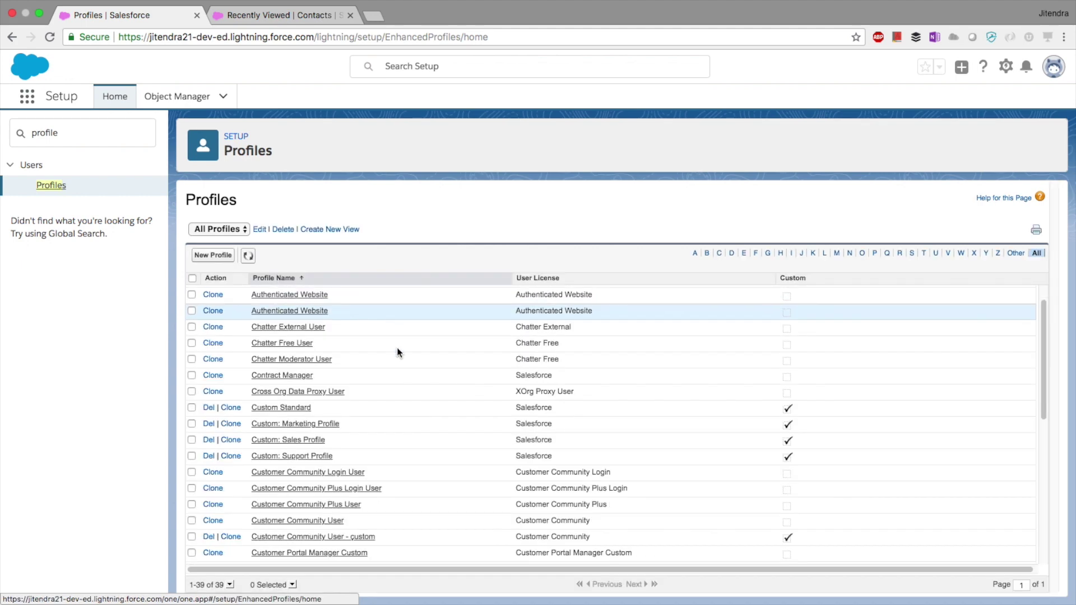
{"action": "scroll", "coordinate": [395, 351], "scroll_direction": "down", "scroll_amount": 5}
{"action": "left_click", "coordinate": [332, 442]}
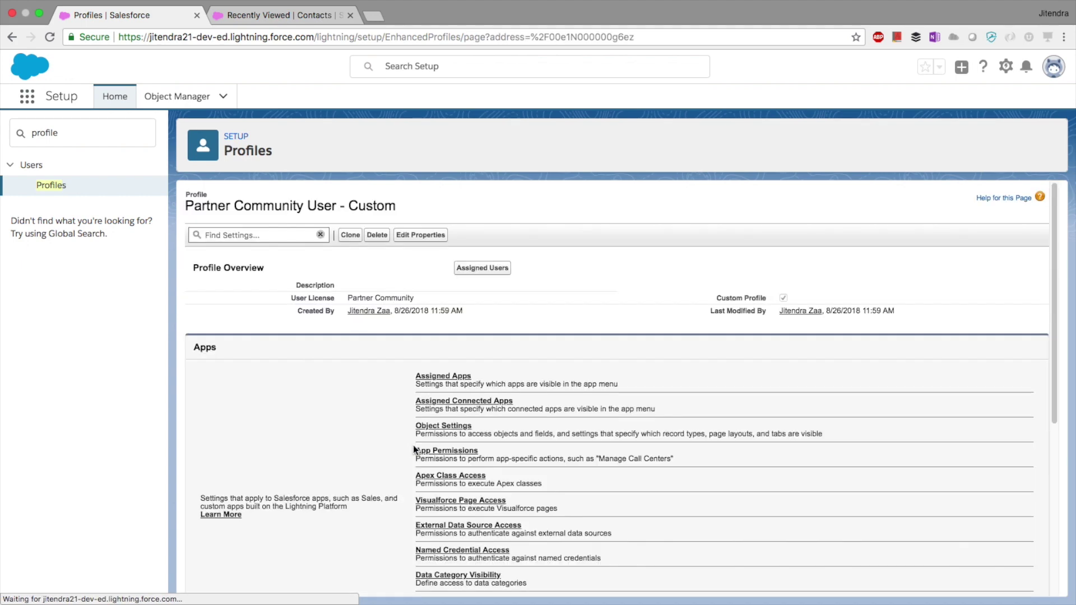
{"action": "scroll", "coordinate": [520, 443], "scroll_direction": "down", "scroll_amount": 5}
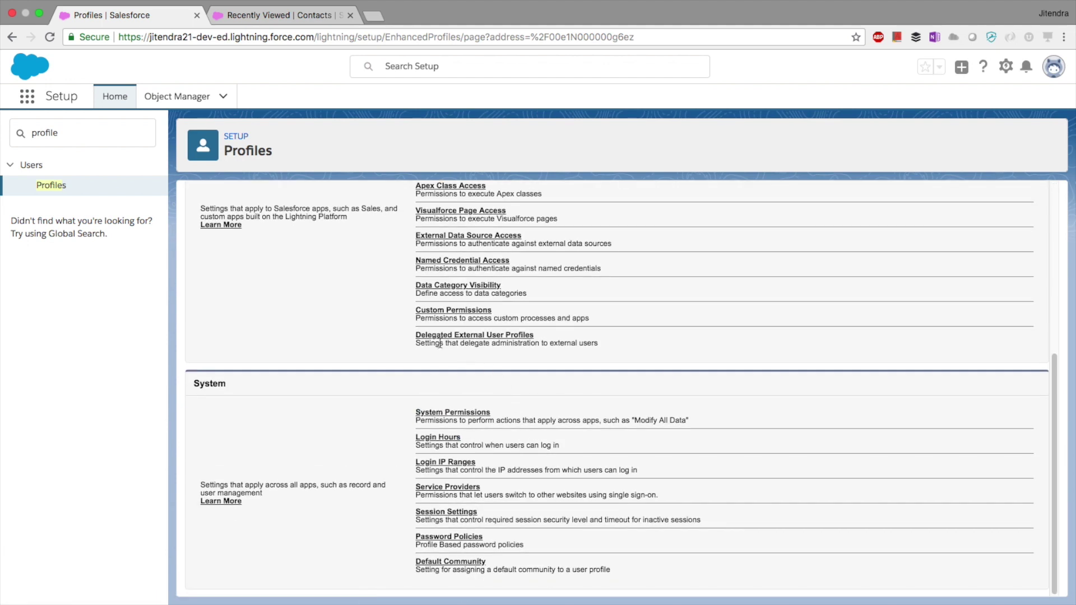
{"action": "left_click_drag", "start_coordinate": [422, 344], "coordinate": [559, 343]}
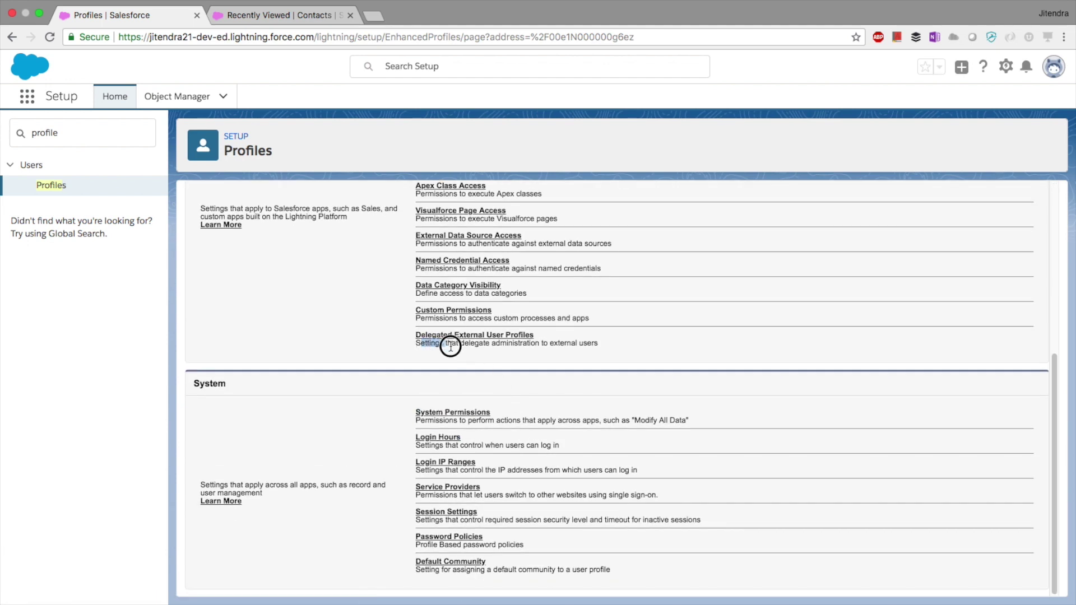
{"action": "left_click", "coordinate": [575, 345]}
{"action": "left_click_drag", "start_coordinate": [571, 344], "coordinate": [425, 343]}
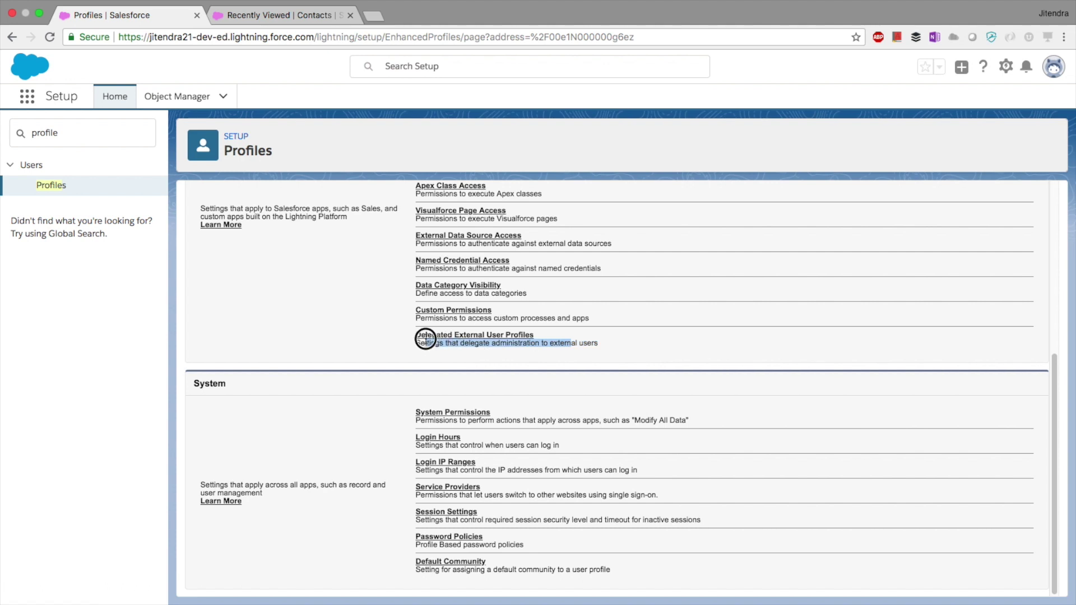
{"action": "scroll", "coordinate": [370, 344], "scroll_direction": "up", "scroll_amount": 5}
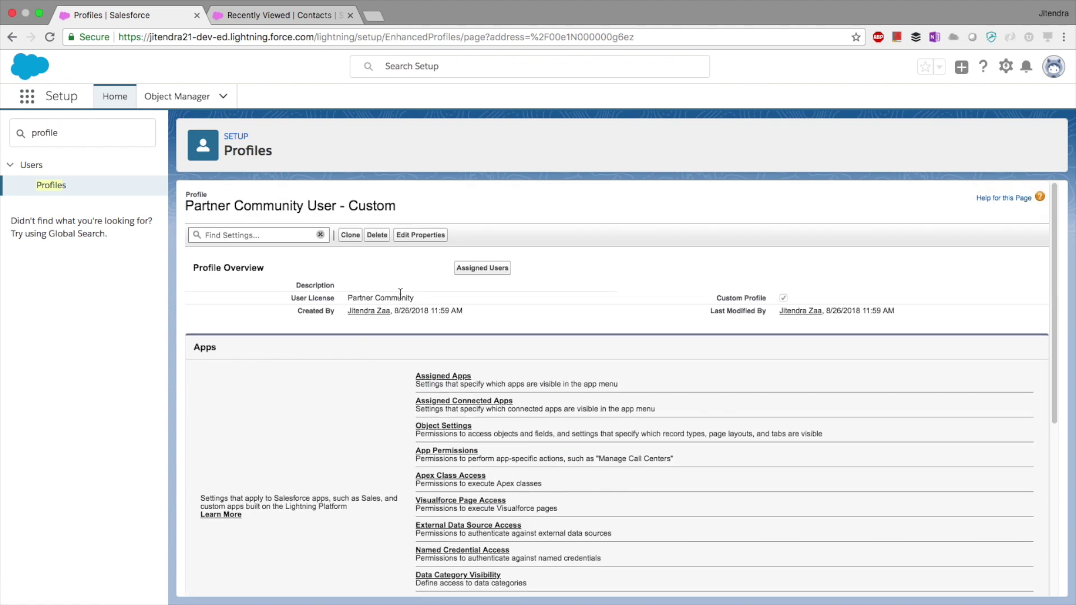
{"action": "left_click_drag", "start_coordinate": [193, 205], "coordinate": [416, 217]}
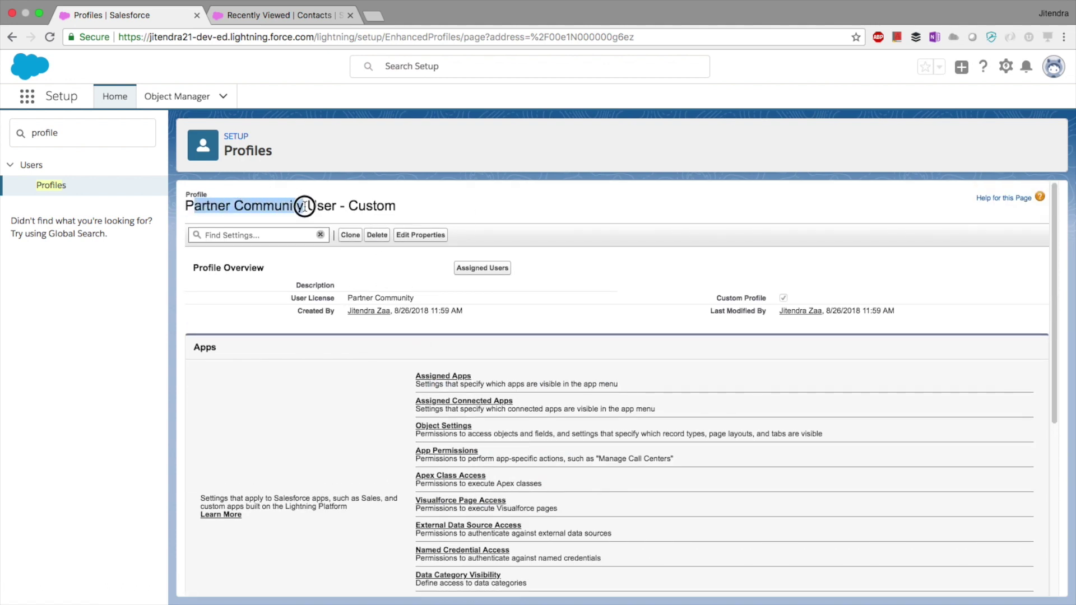
{"action": "scroll", "coordinate": [416, 216], "scroll_direction": "down", "scroll_amount": 5}
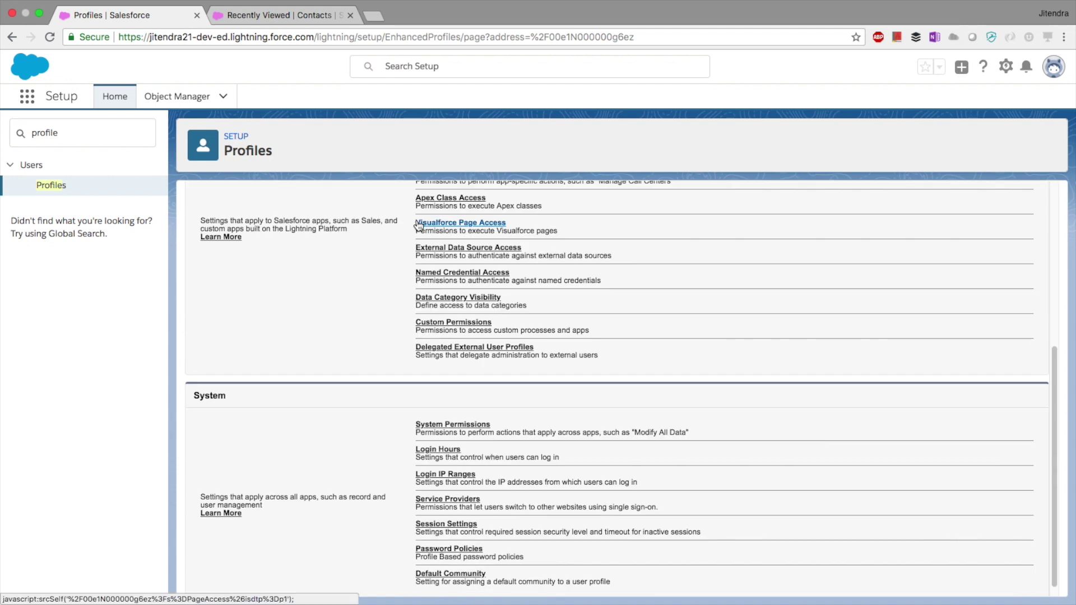
Step: Review the Delegated External User Profiles in edit mode: Partner Community User and its Custom version active
{"action": "left_click", "coordinate": [517, 348]}
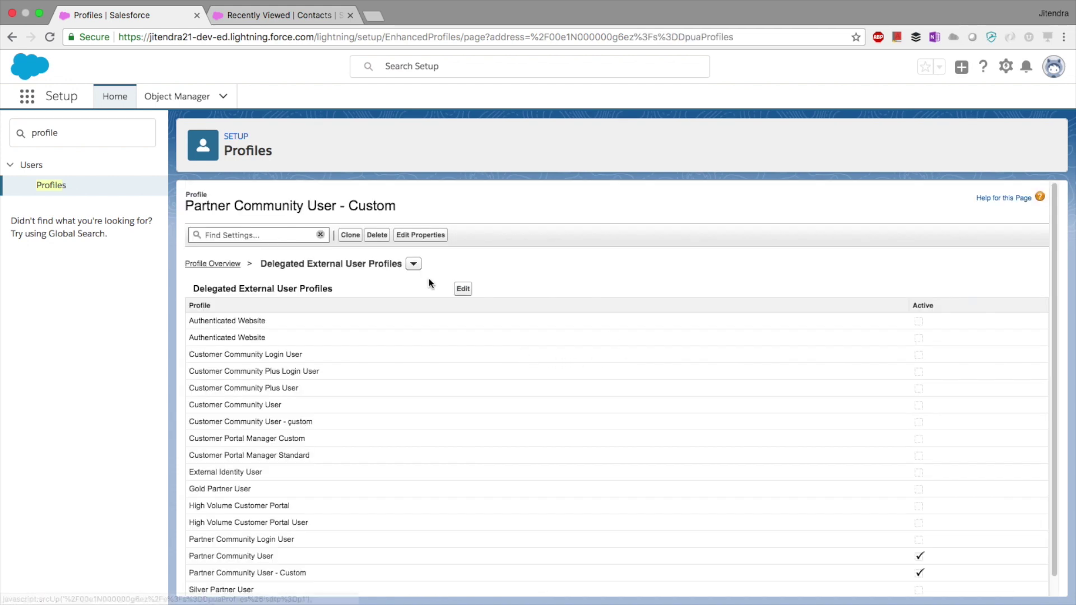
{"action": "left_click", "coordinate": [459, 287]}
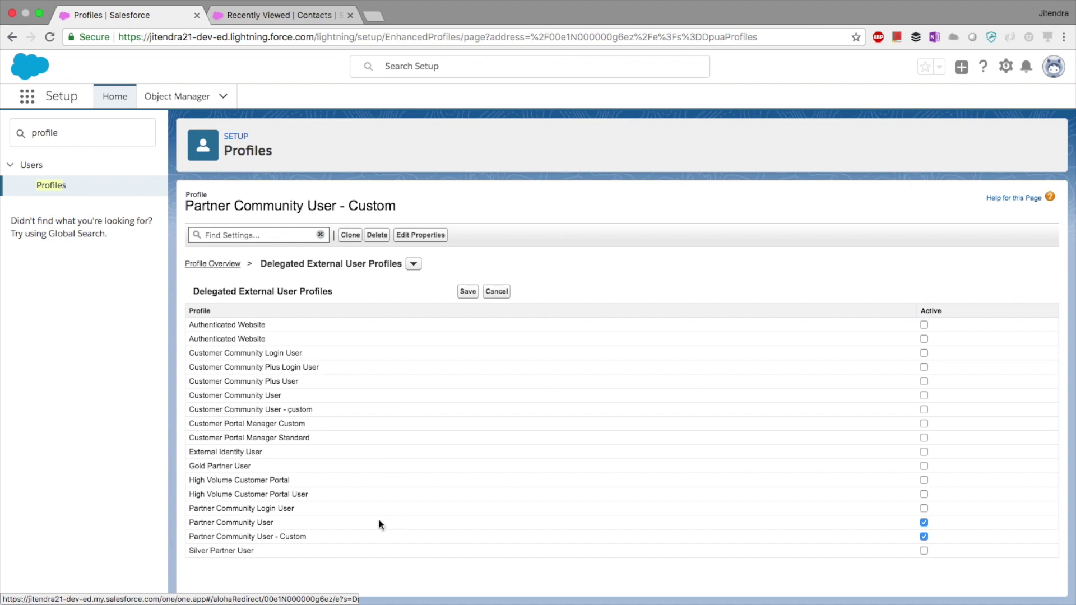
{"action": "left_click_drag", "start_coordinate": [302, 512], "coordinate": [216, 508]}
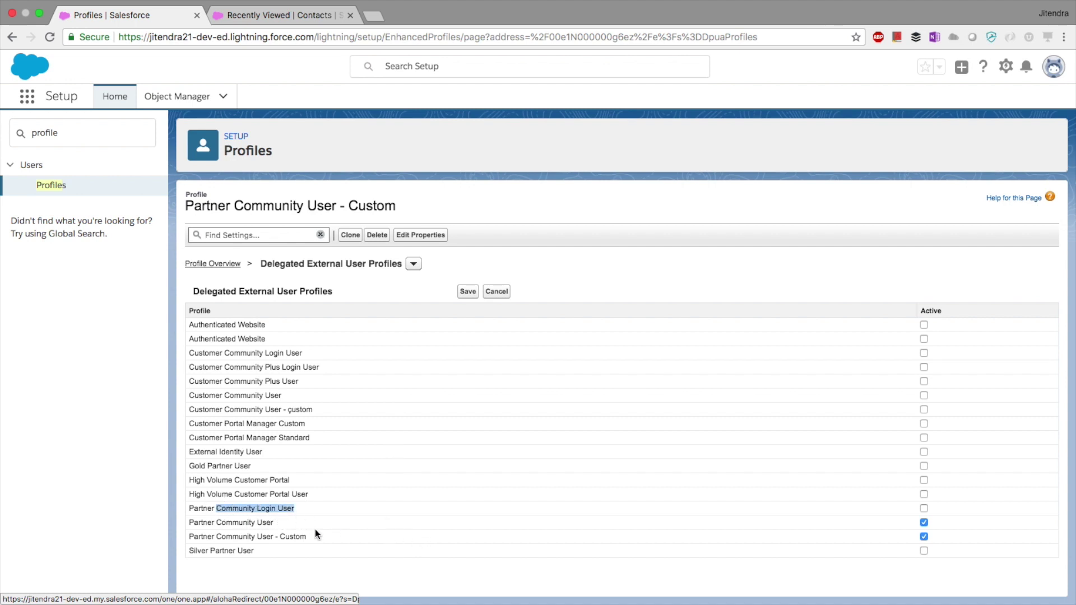
{"action": "left_click_drag", "start_coordinate": [288, 526], "coordinate": [225, 521]}
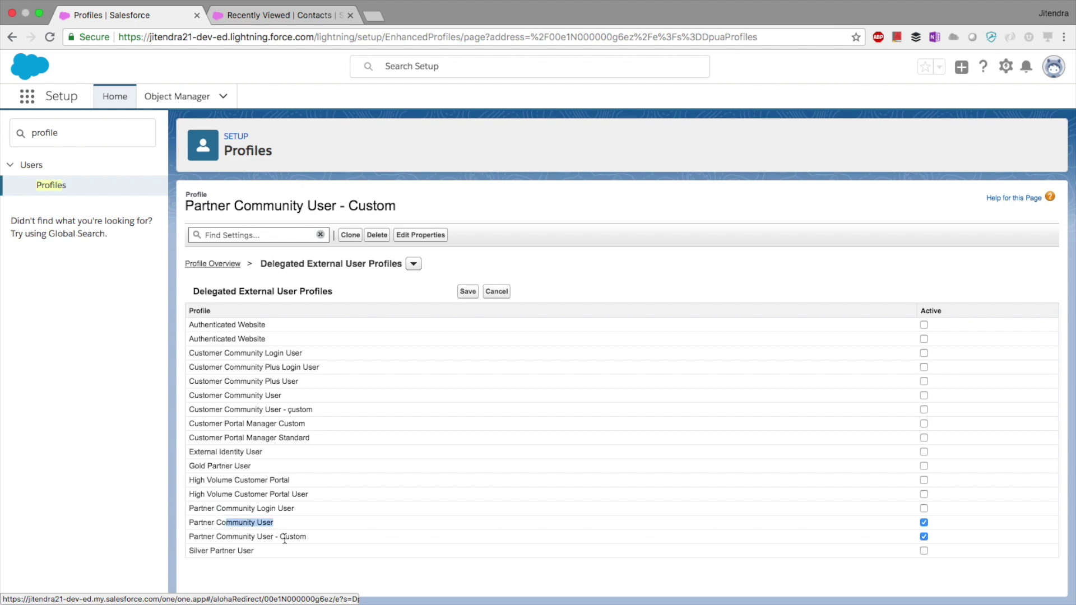
{"action": "left_click_drag", "start_coordinate": [308, 538], "coordinate": [262, 539]}
{"action": "left_click", "coordinate": [502, 293]}
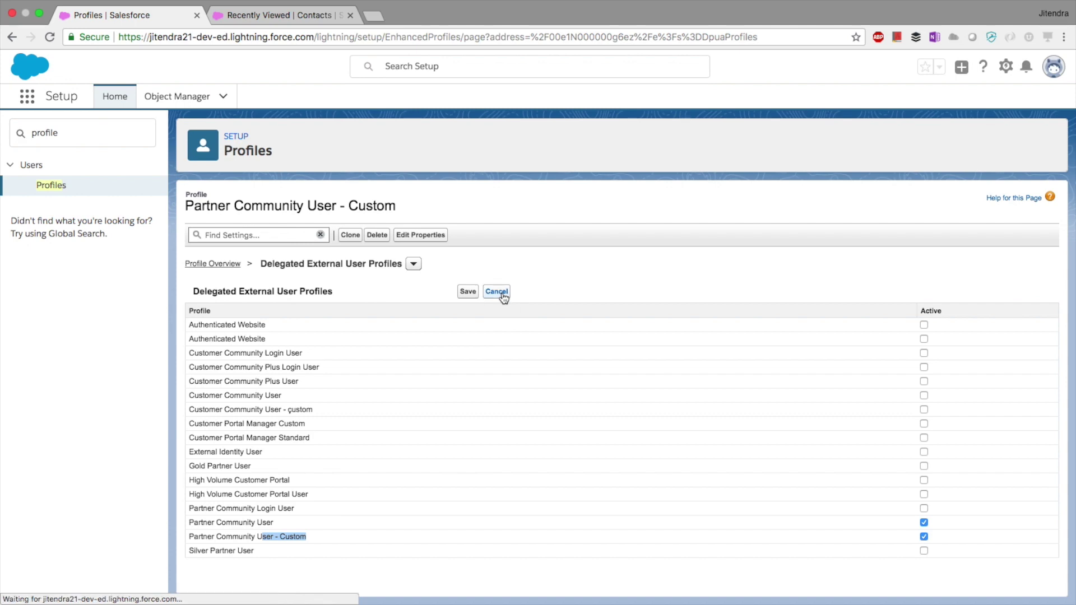
Step: Give the Alpharetta Tailor Partner Executive user the Partner Community User - Custom profile and save
{"action": "triple_click", "coordinate": [78, 133]}
{"action": "type", "text": "user"}
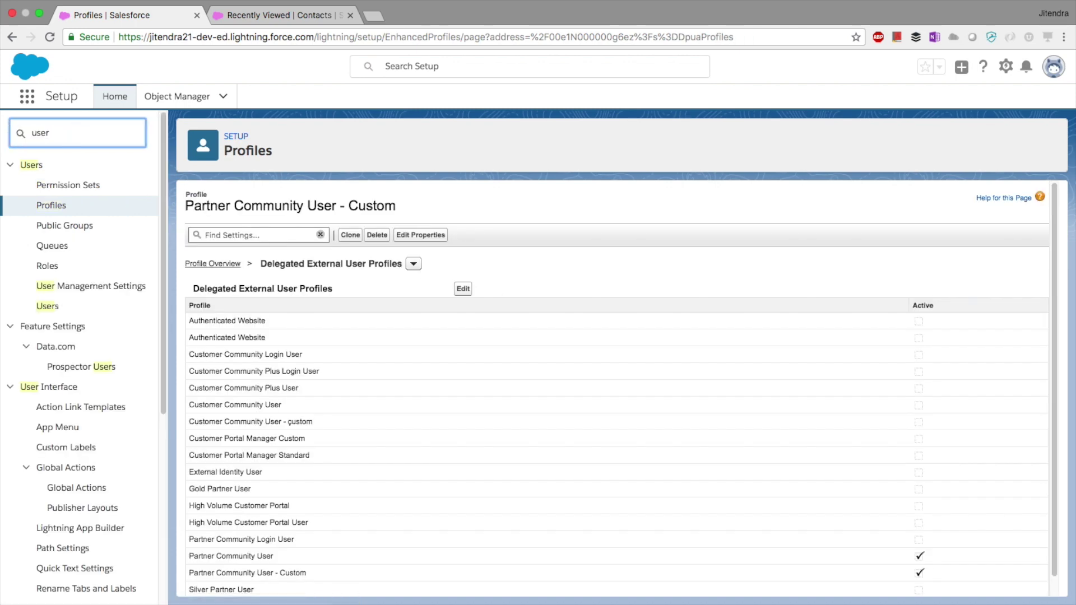
{"action": "left_click", "coordinate": [48, 305]}
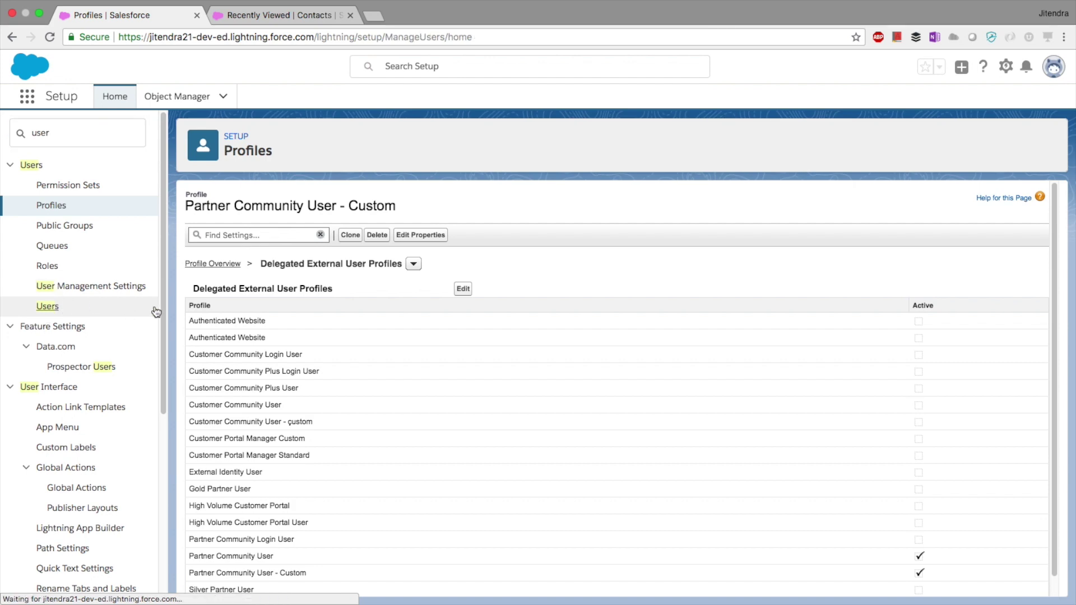
{"action": "scroll", "coordinate": [463, 507], "scroll_direction": "down", "scroll_amount": 3}
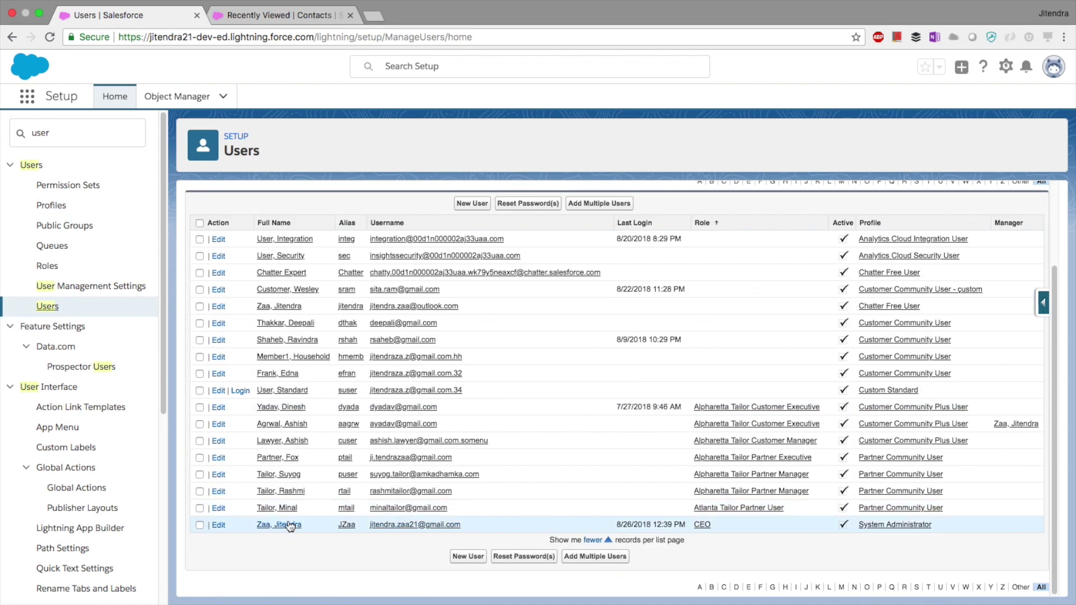
{"action": "left_click", "coordinate": [218, 458]}
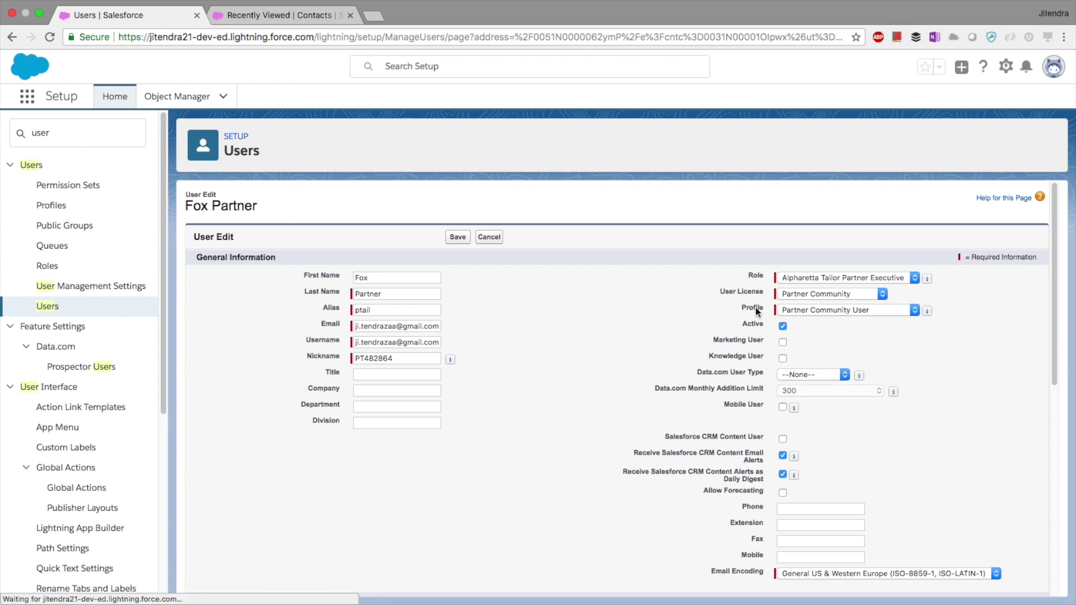
{"action": "left_click", "coordinate": [815, 312]}
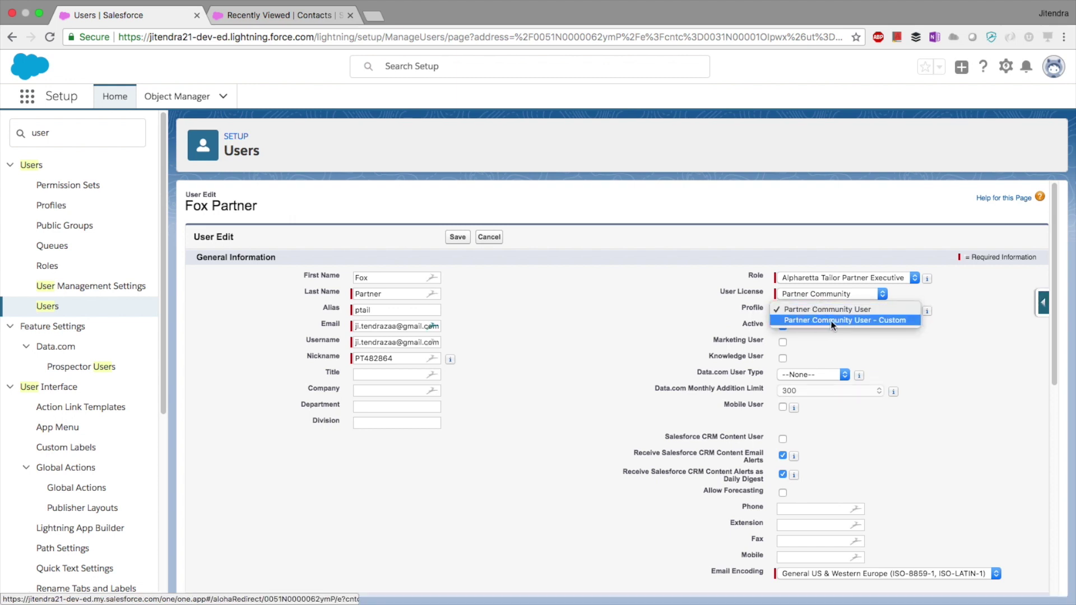
{"action": "left_click", "coordinate": [830, 321]}
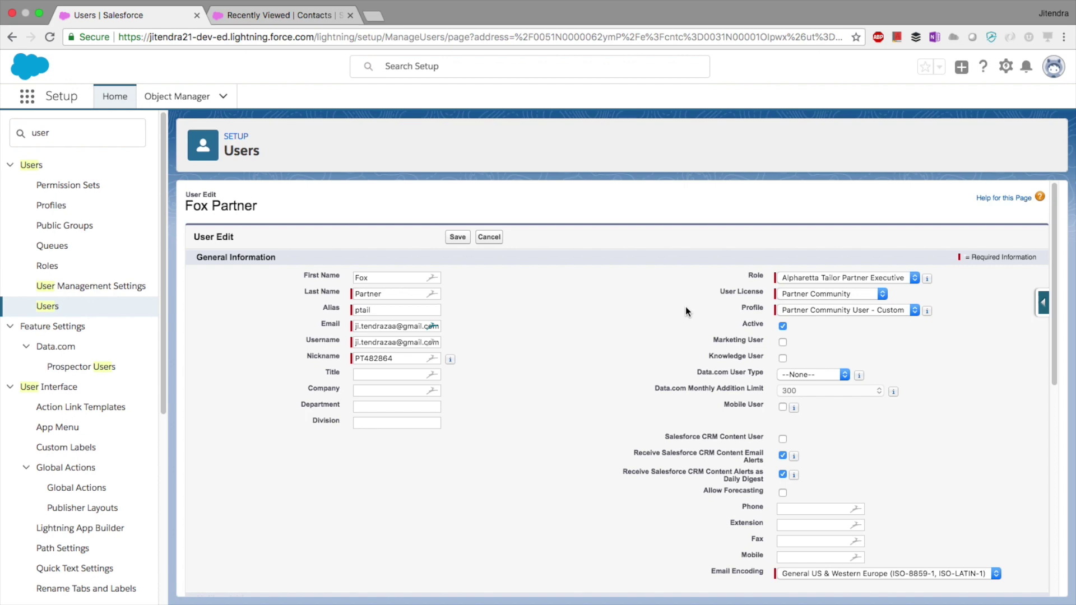
{"action": "left_click", "coordinate": [459, 238]}
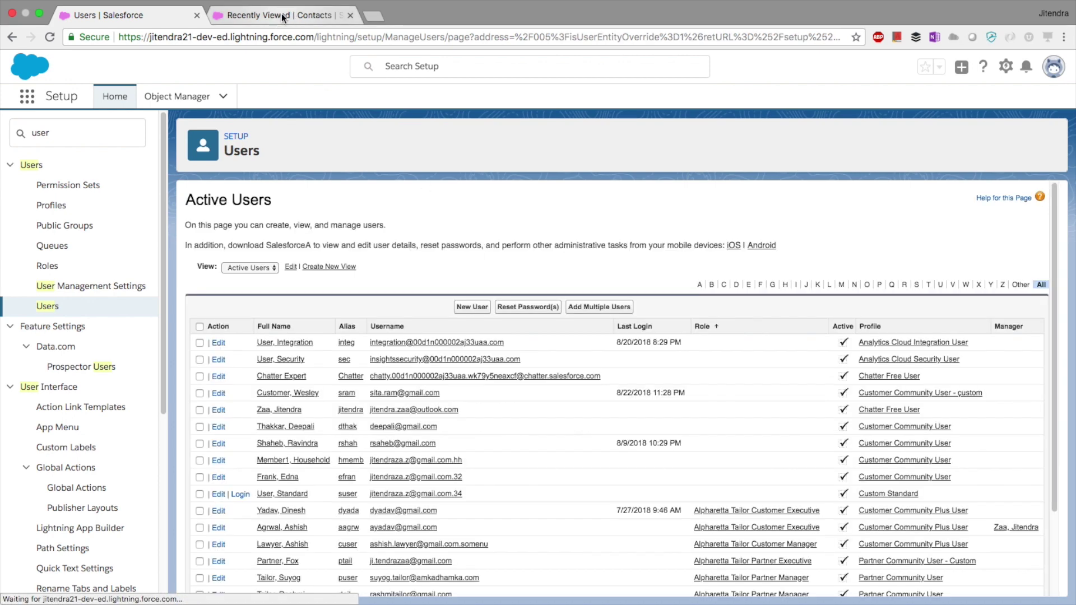
{"action": "left_click", "coordinate": [283, 17]}
{"action": "left_click", "coordinate": [111, 225], "text": "super"}
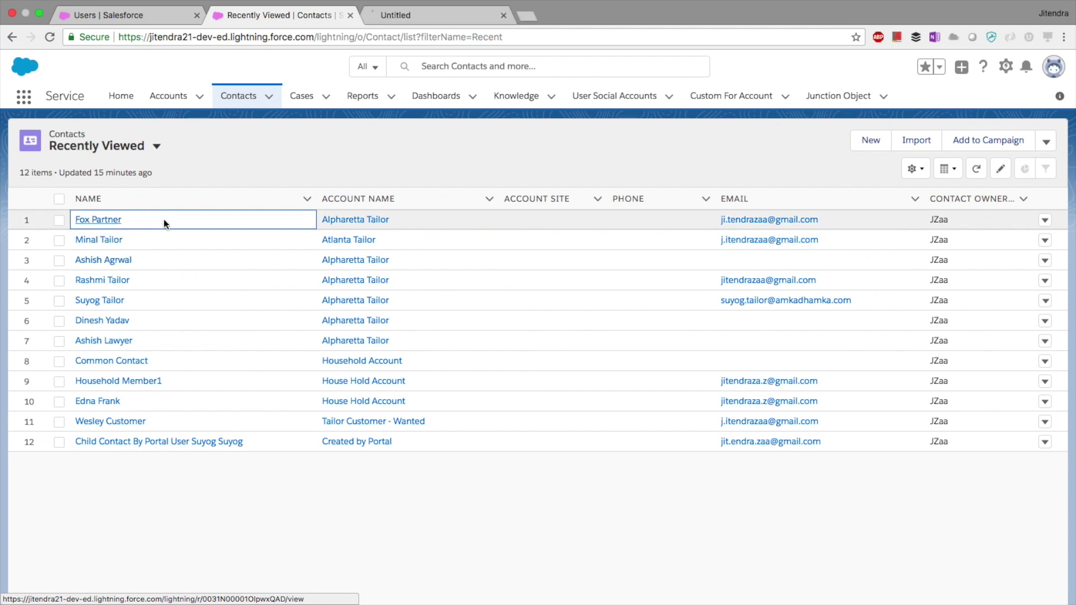
{"action": "left_click", "coordinate": [408, 16]}
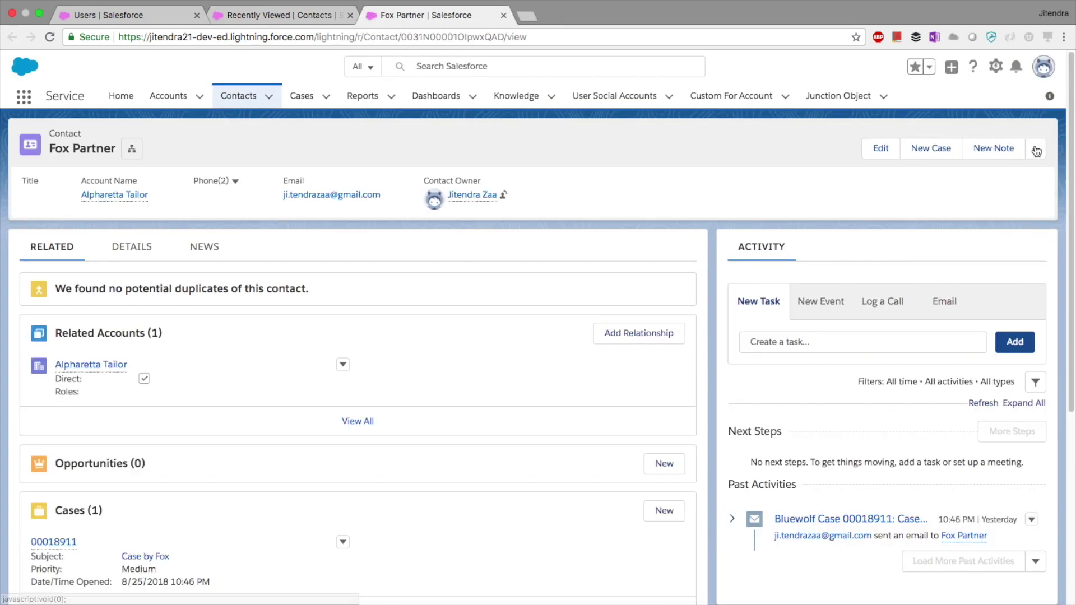
{"action": "left_click", "coordinate": [1036, 151]}
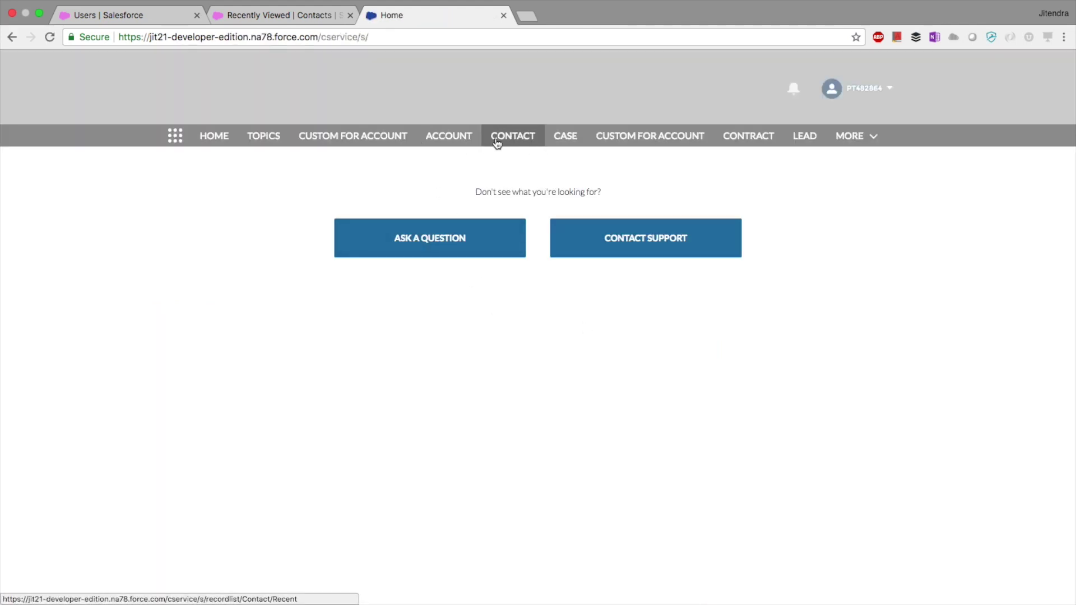
{"action": "left_click", "coordinate": [511, 139]}
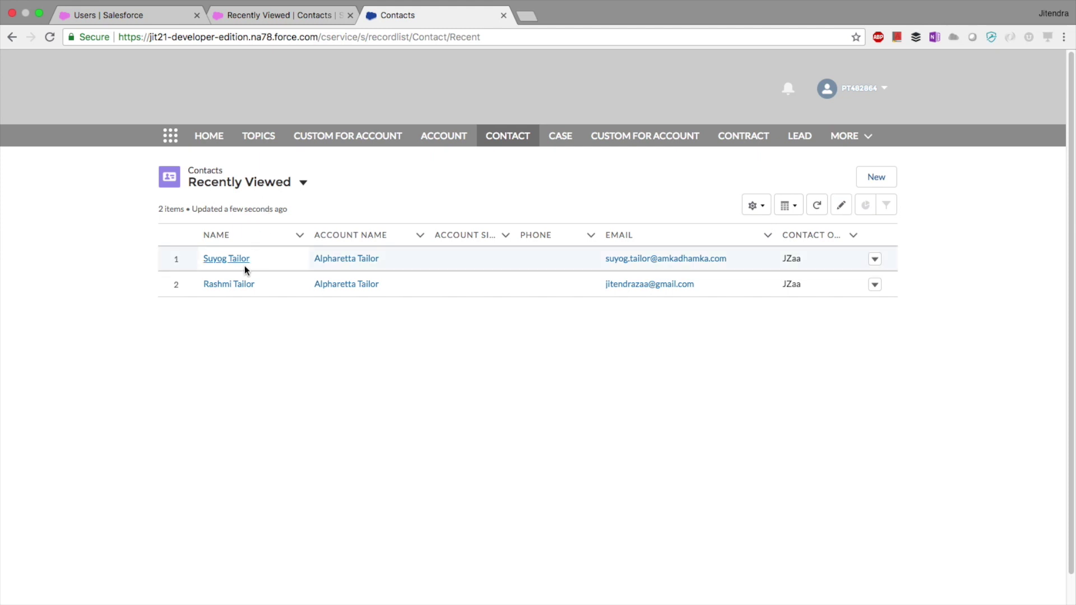
{"action": "left_click", "coordinate": [231, 259]}
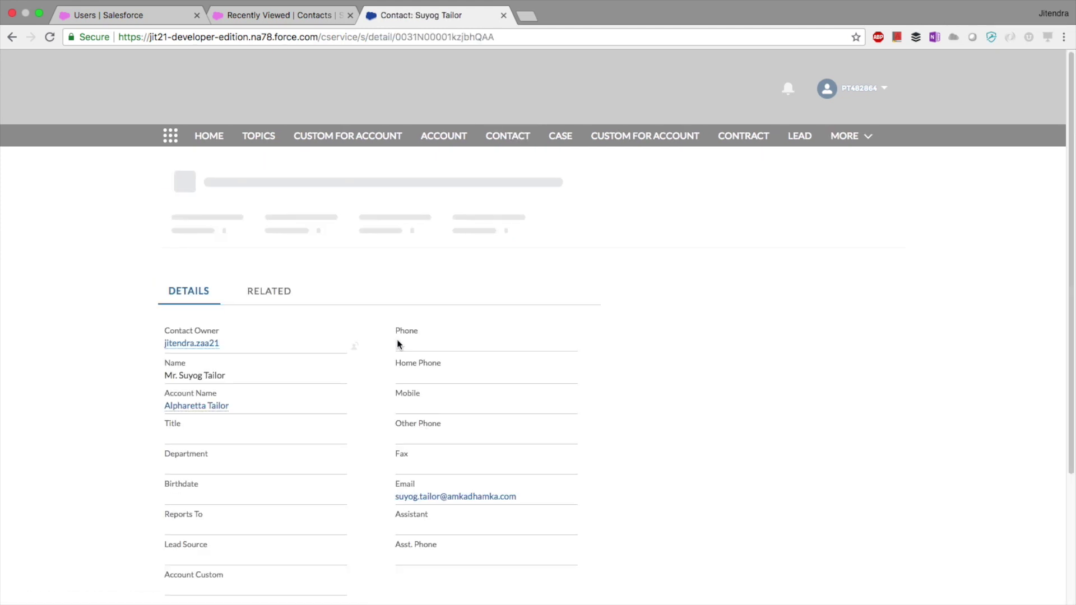
{"action": "left_click", "coordinate": [886, 188]}
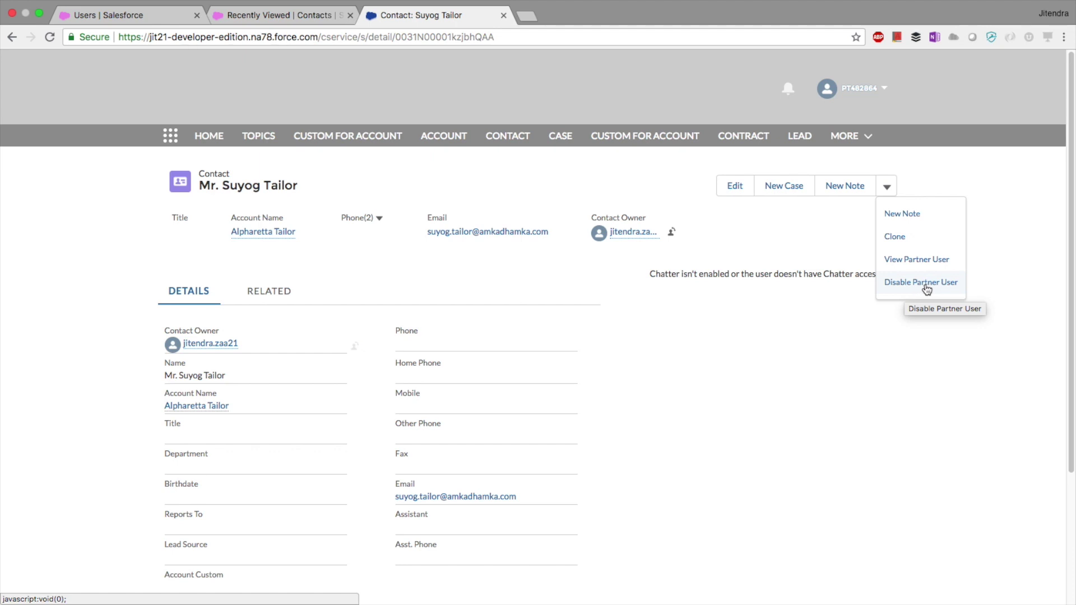
{"action": "left_click", "coordinate": [908, 260]}
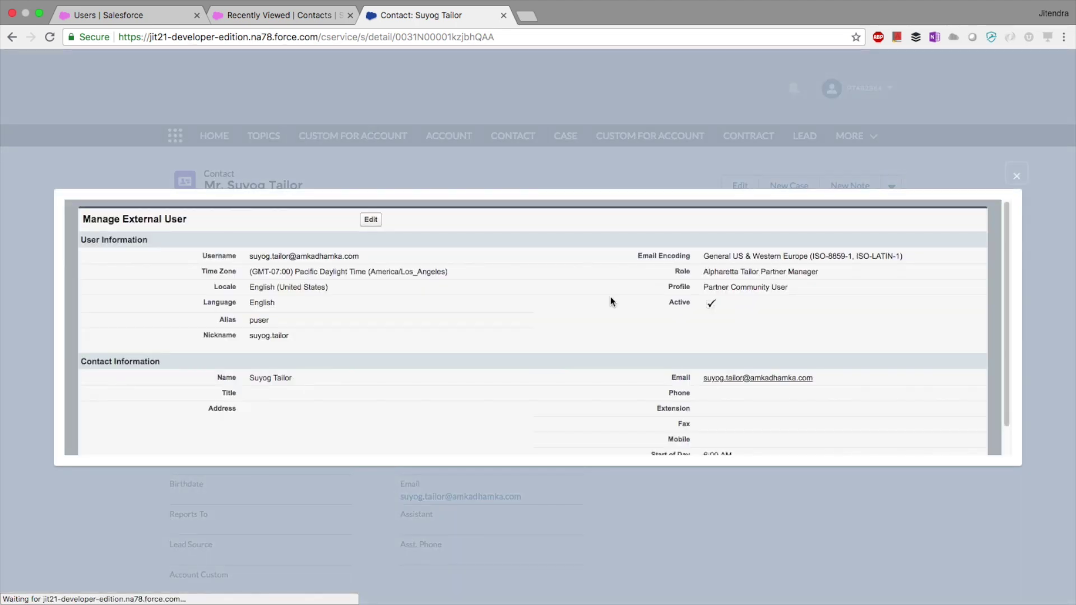
{"action": "scroll", "coordinate": [612, 302], "scroll_direction": "down", "scroll_amount": 1}
{"action": "scroll", "coordinate": [613, 304], "scroll_direction": "up", "scroll_amount": 1}
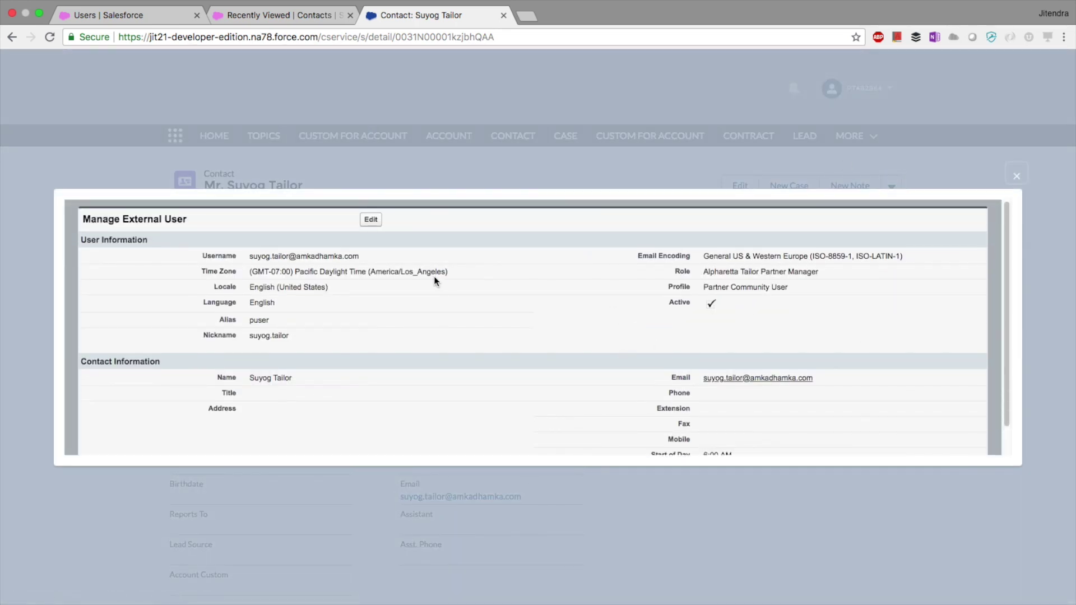
{"action": "left_click", "coordinate": [371, 220]}
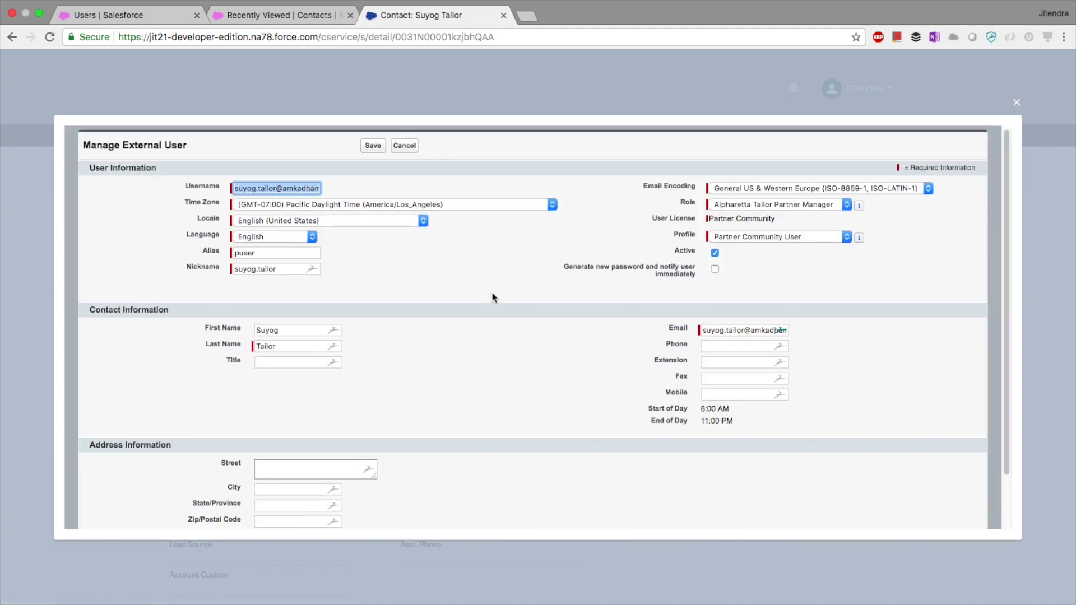
{"action": "scroll", "coordinate": [492, 297], "scroll_direction": "down", "scroll_amount": 1}
{"action": "scroll", "coordinate": [493, 297], "scroll_direction": "down", "scroll_amount": 3}
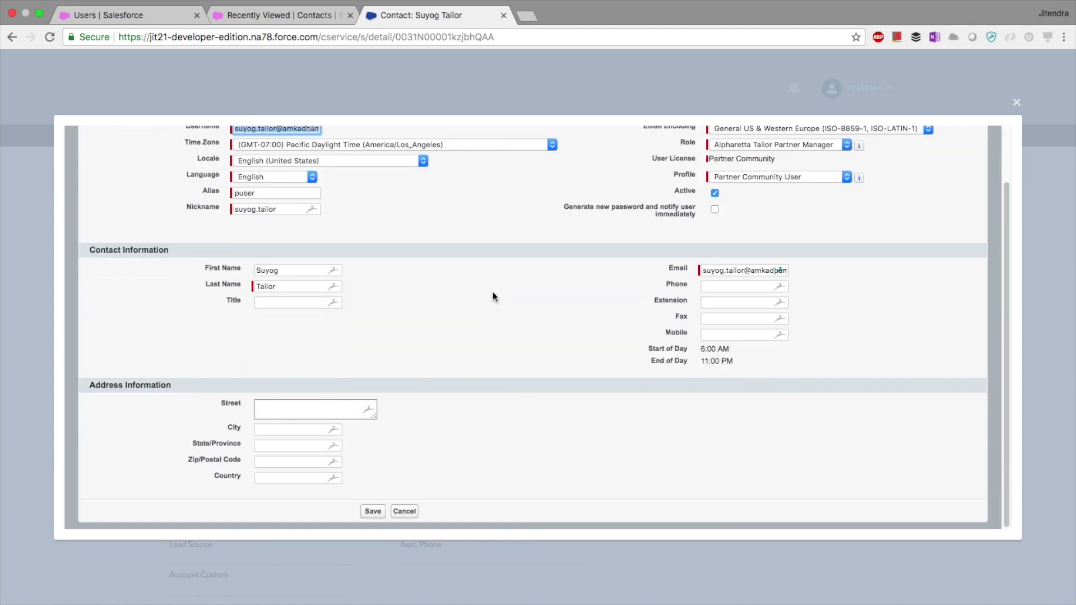
{"action": "scroll", "coordinate": [493, 292], "scroll_direction": "up", "scroll_amount": 3}
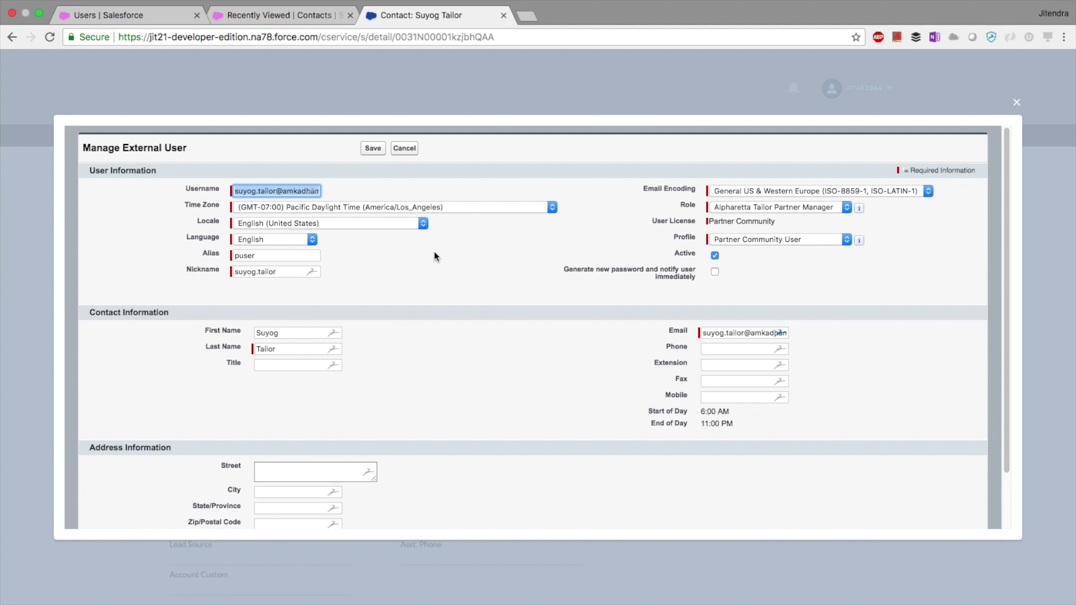
{"action": "left_click", "coordinate": [715, 255]}
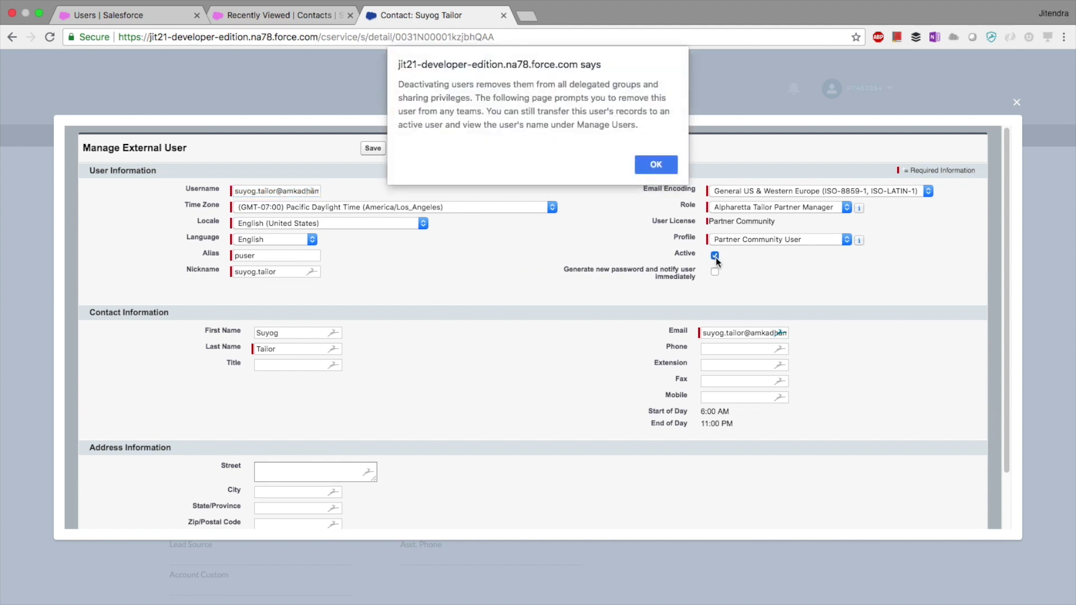
{"action": "left_click", "coordinate": [675, 166]}
{"action": "left_click", "coordinate": [716, 253]}
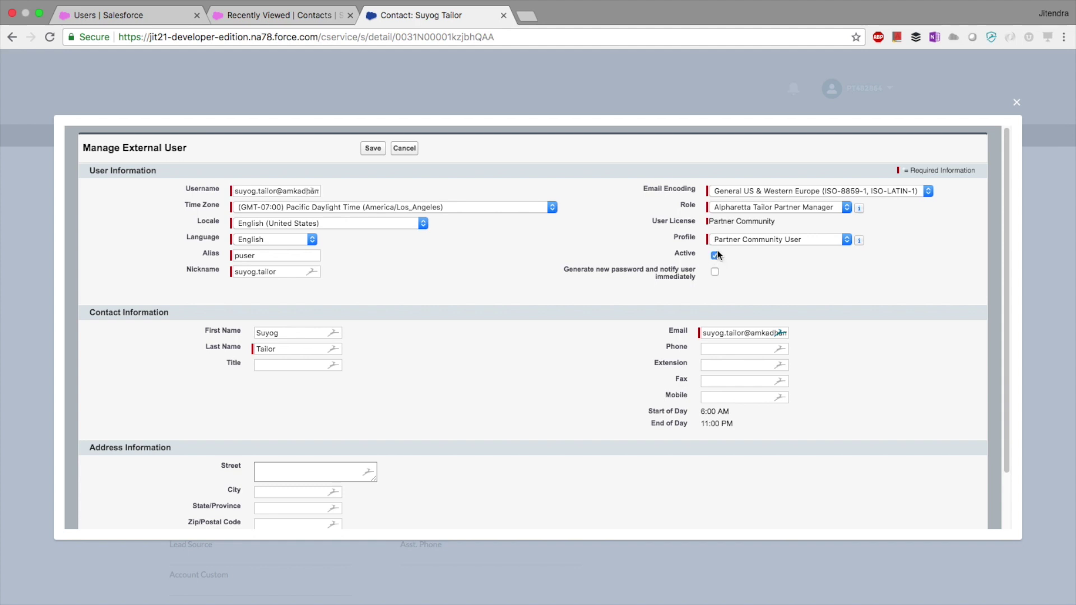
{"action": "left_click", "coordinate": [734, 208]}
{"action": "left_click", "coordinate": [931, 213]}
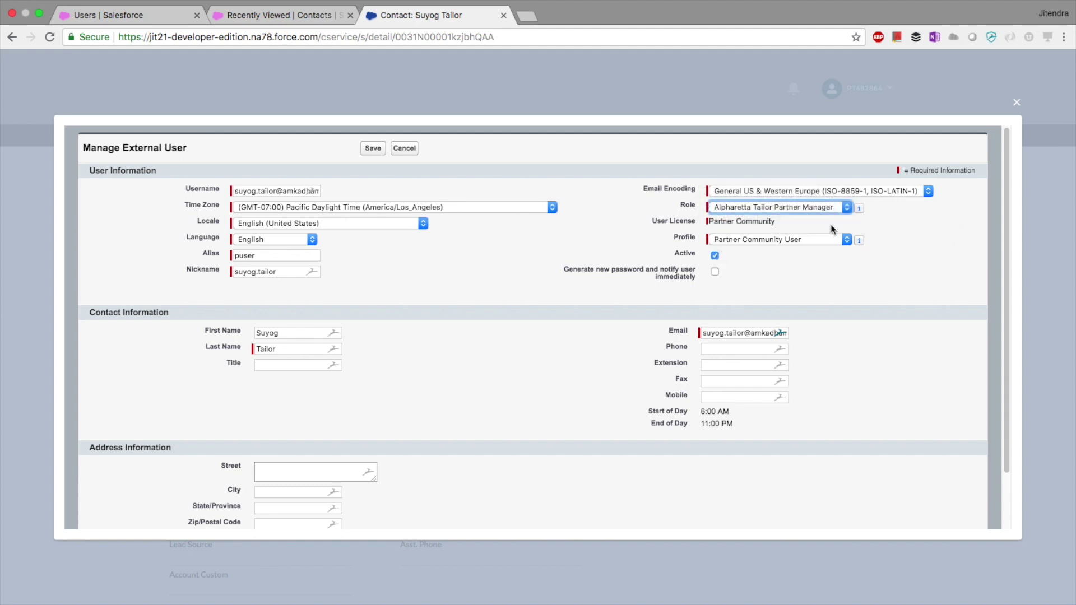
Step: Cancel the user edit without changes and return to the Lucidchart org chart
{"action": "scroll", "coordinate": [302, 346], "scroll_direction": "down", "scroll_amount": 3}
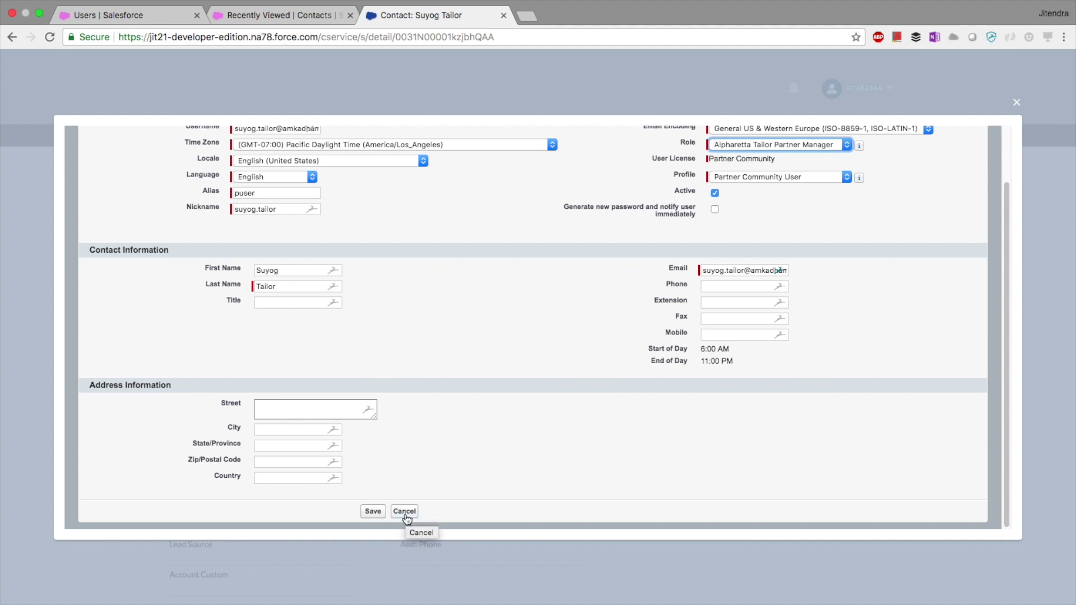
{"action": "left_click", "coordinate": [442, 488]}
{"action": "scroll", "coordinate": [443, 488], "scroll_direction": "up", "scroll_amount": 1}
{"action": "scroll", "coordinate": [439, 490], "scroll_direction": "down", "scroll_amount": 1}
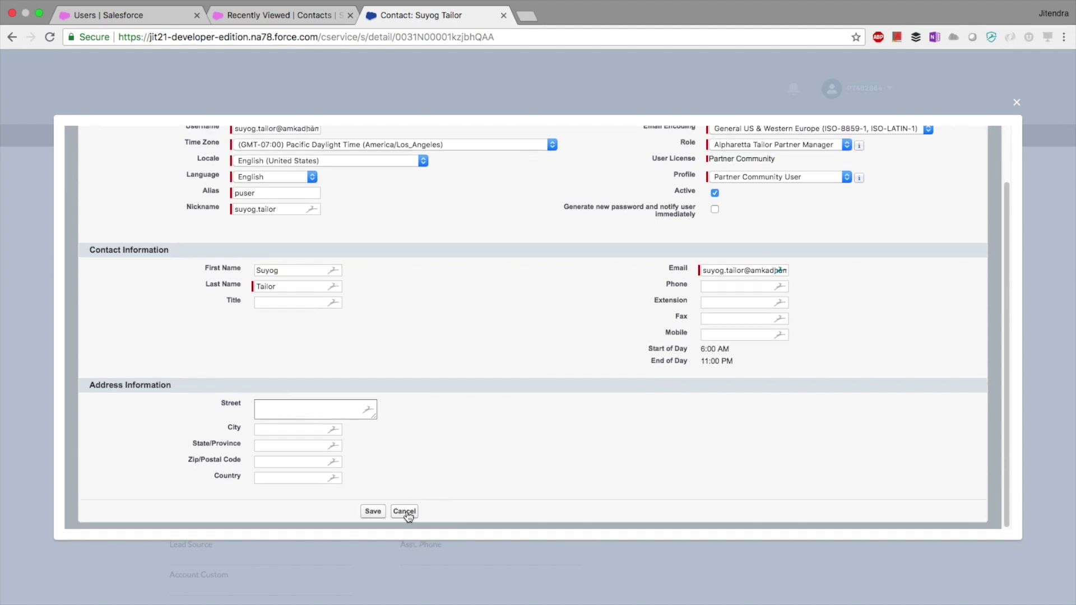
{"action": "left_click", "coordinate": [404, 511]}
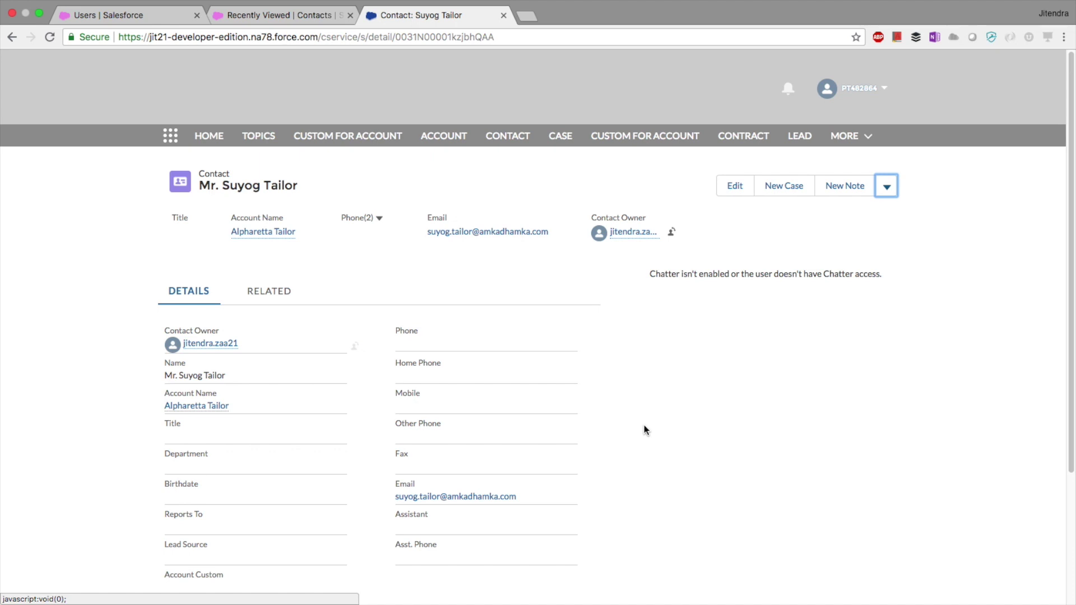
{"action": "key", "text": "ctrl+Right"}
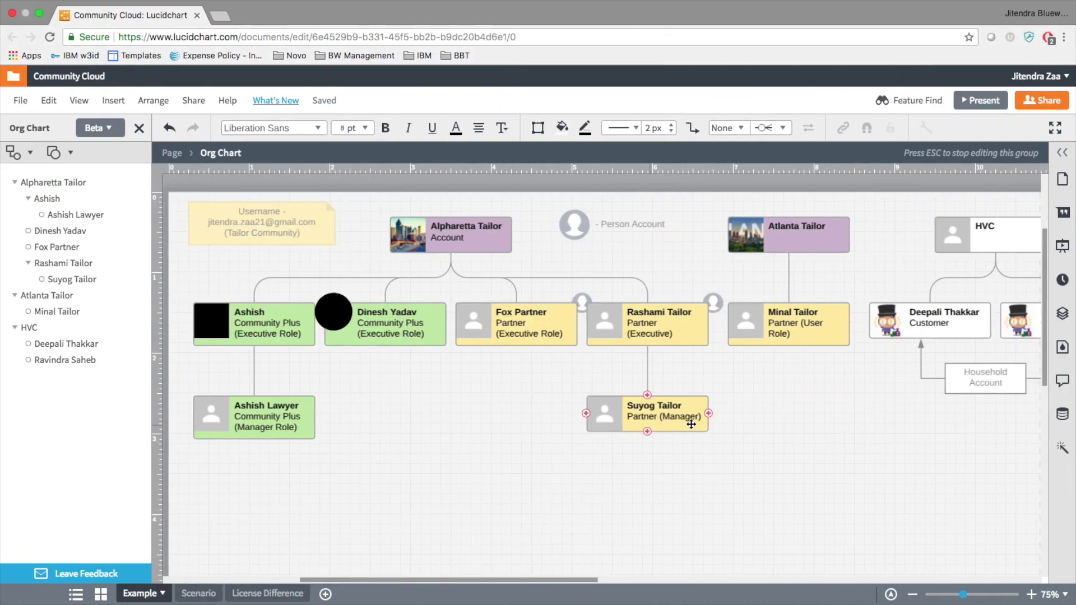
{"action": "scroll", "coordinate": [520, 498], "scroll_direction": "up", "scroll_amount": 5}
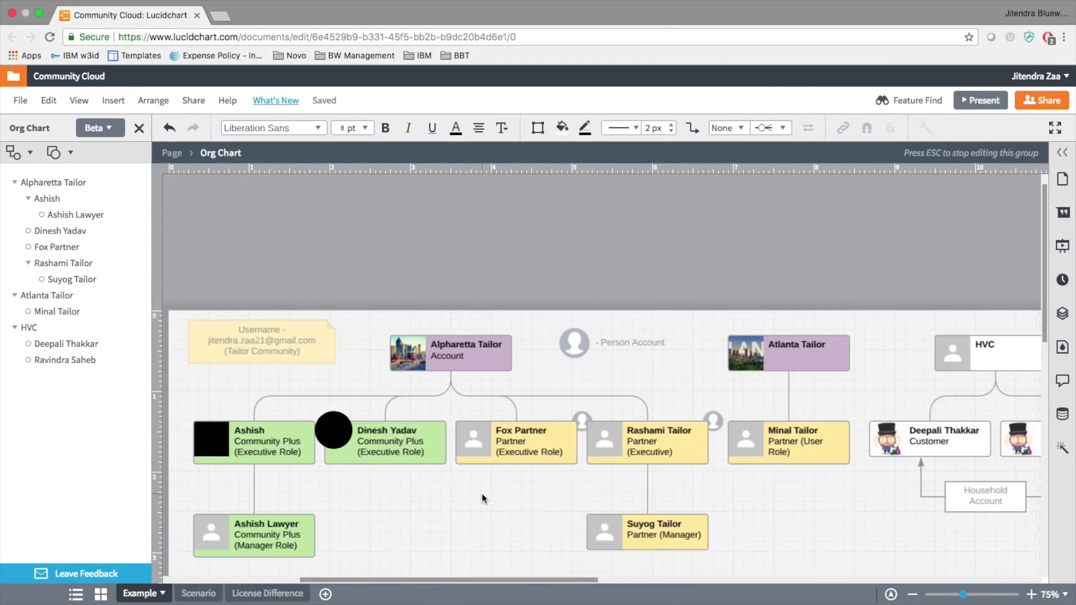
{"action": "scroll", "coordinate": [487, 514], "scroll_direction": "down", "scroll_amount": 1}
{"action": "scroll", "coordinate": [486, 515], "scroll_direction": "down", "scroll_amount": 1}
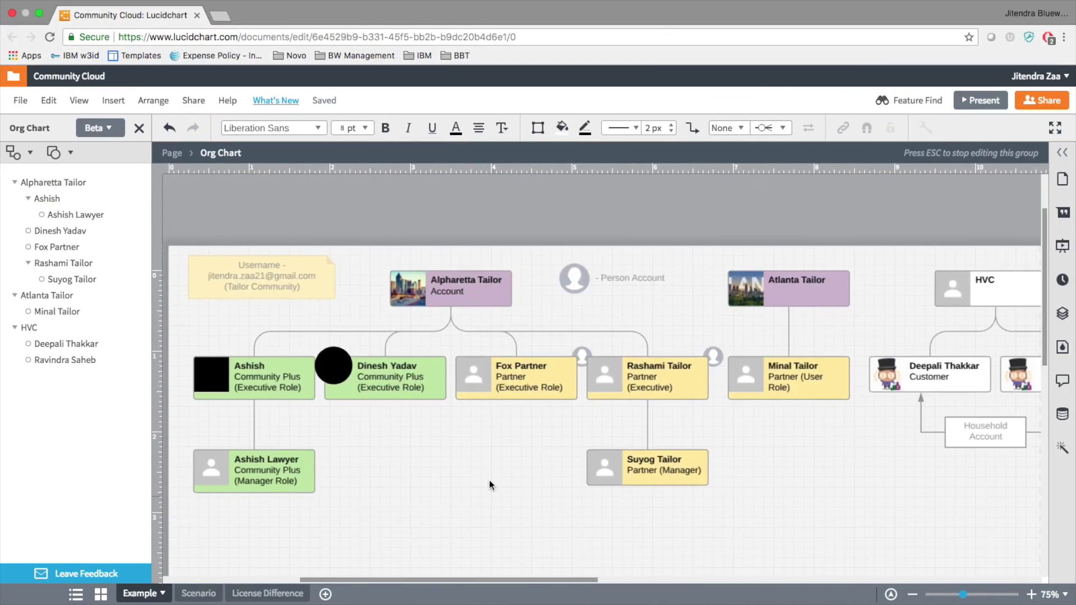
{"action": "left_click", "coordinate": [436, 291]}
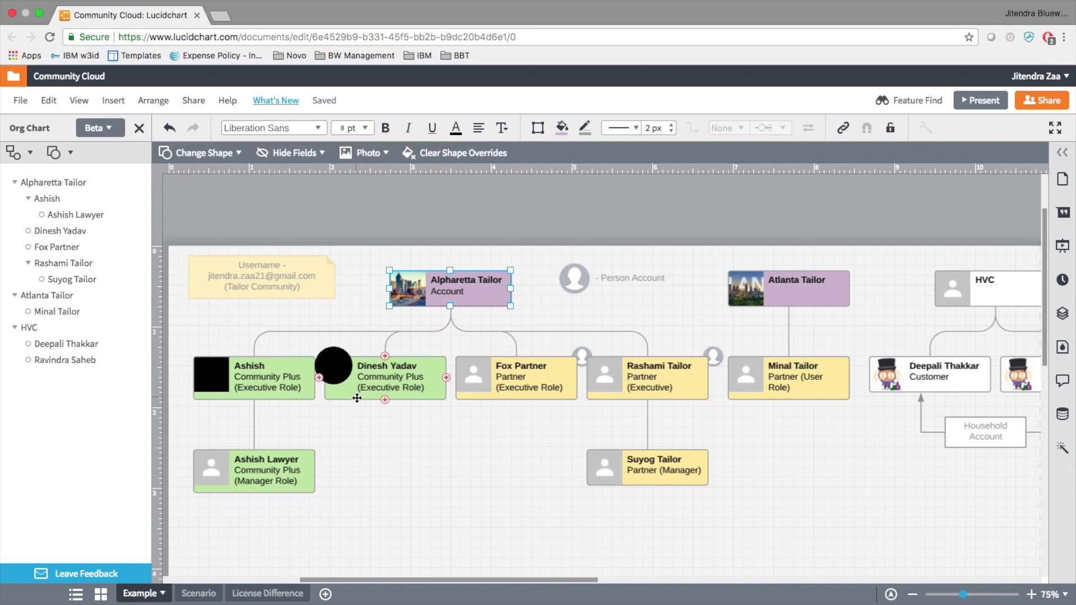
{"action": "left_click", "coordinate": [441, 452]}
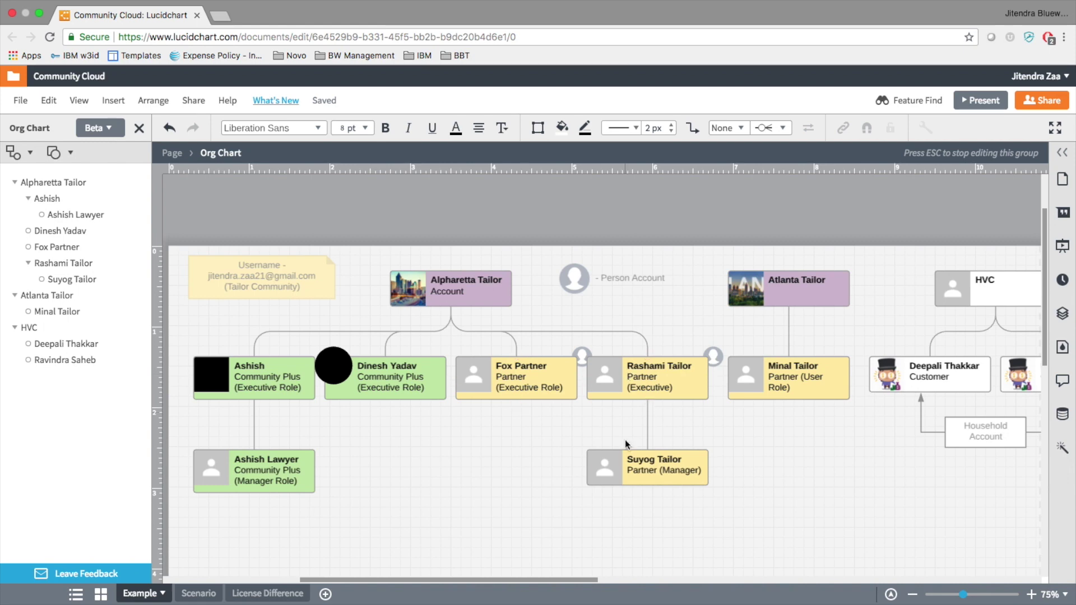
{"action": "left_click", "coordinate": [512, 480]}
{"action": "scroll", "coordinate": [511, 453], "scroll_direction": "down", "scroll_amount": 1}
{"action": "left_click", "coordinate": [533, 365]}
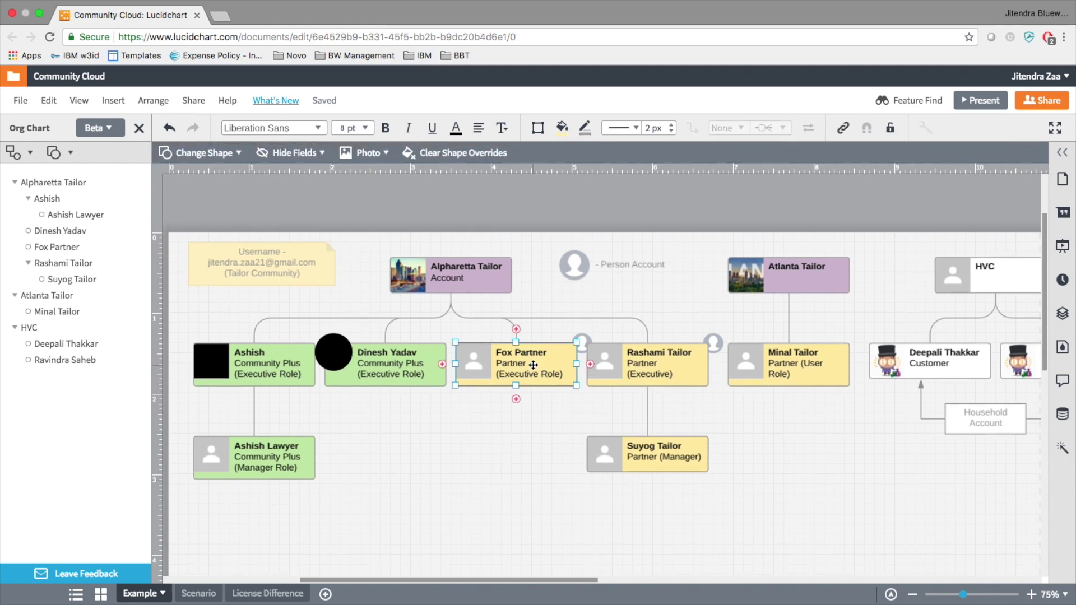
{"action": "left_click", "coordinate": [659, 364]}
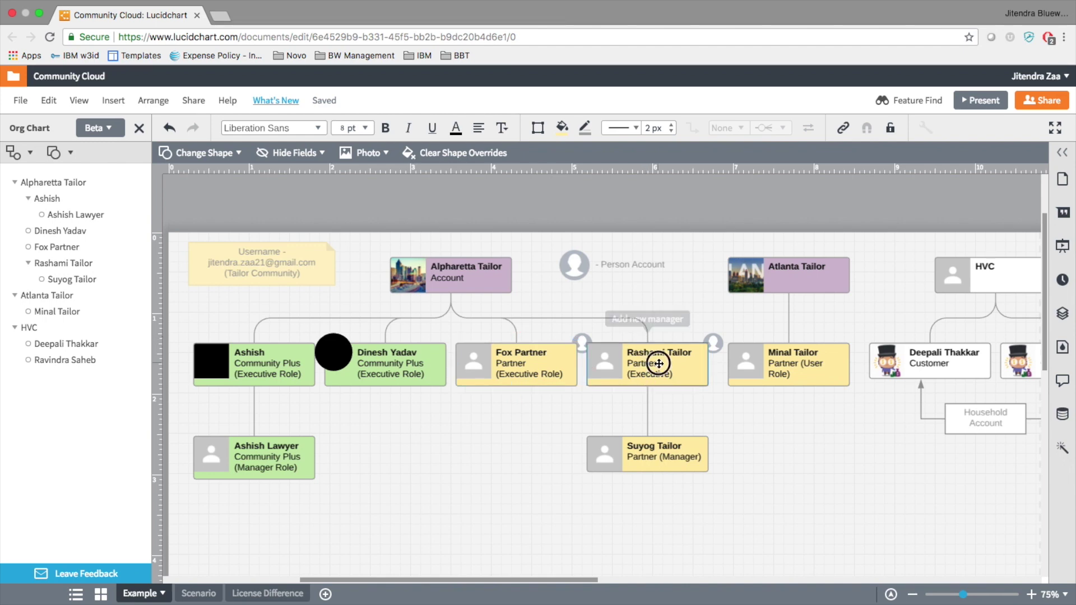
{"action": "left_click", "coordinate": [668, 457]}
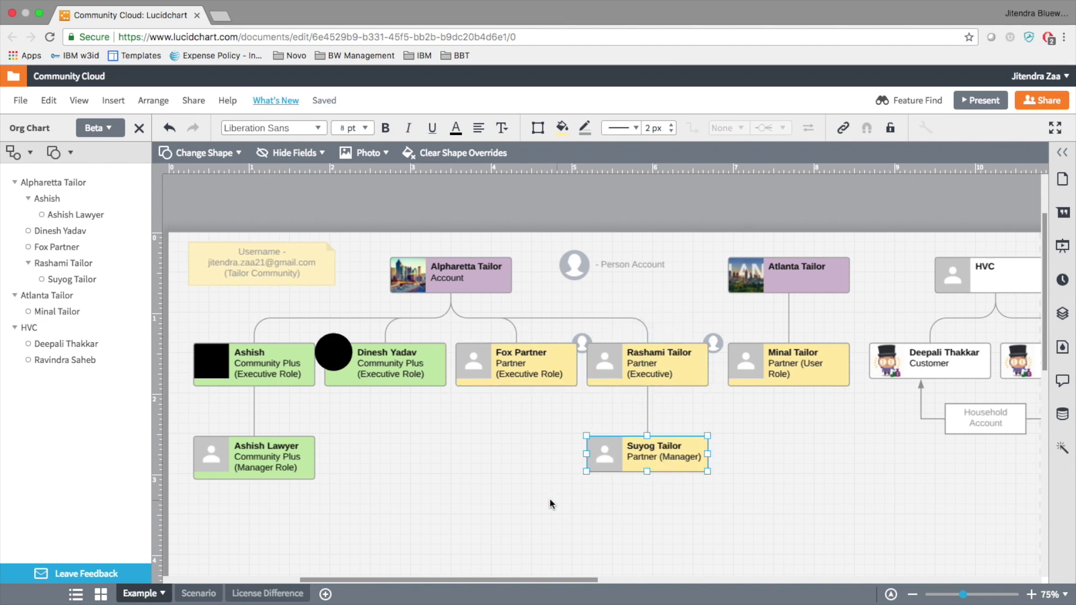
{"action": "left_click", "coordinate": [523, 497]}
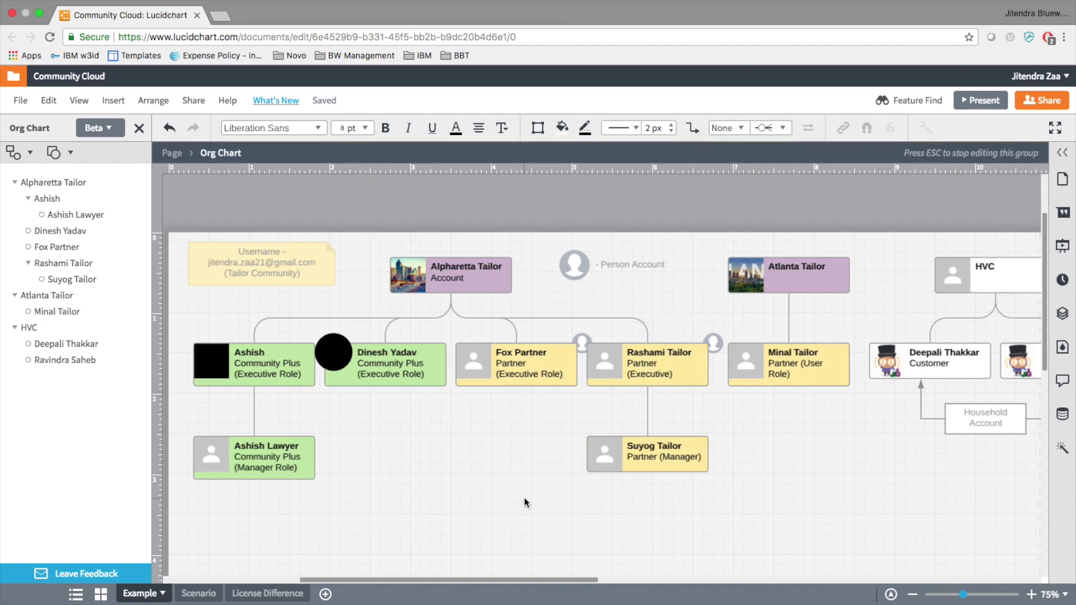